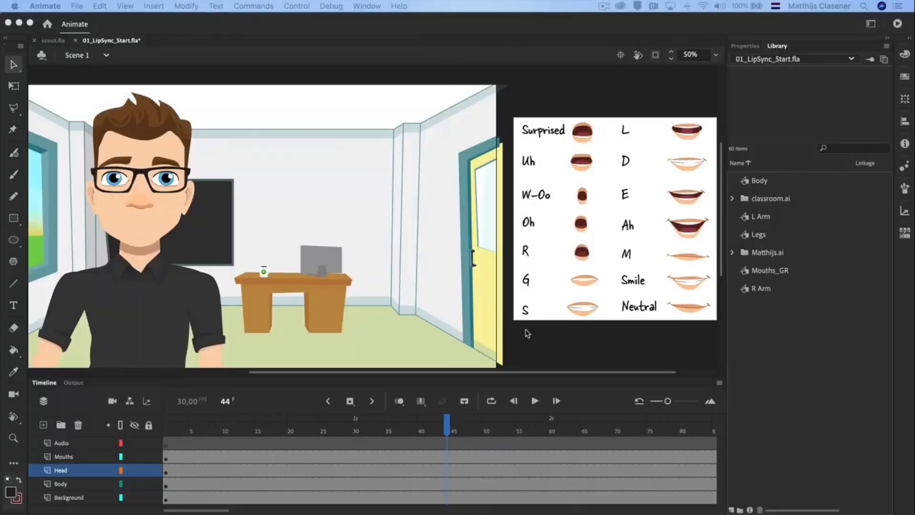
Select the whole character head on frame 1 of the Head layer
{"action": "left_click", "coordinate": [529, 334]}
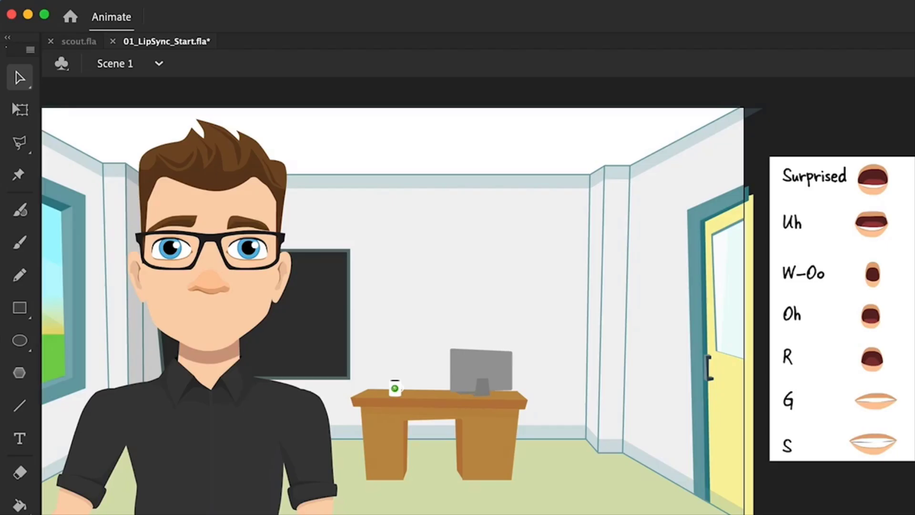
{"action": "left_click", "coordinate": [217, 240]}
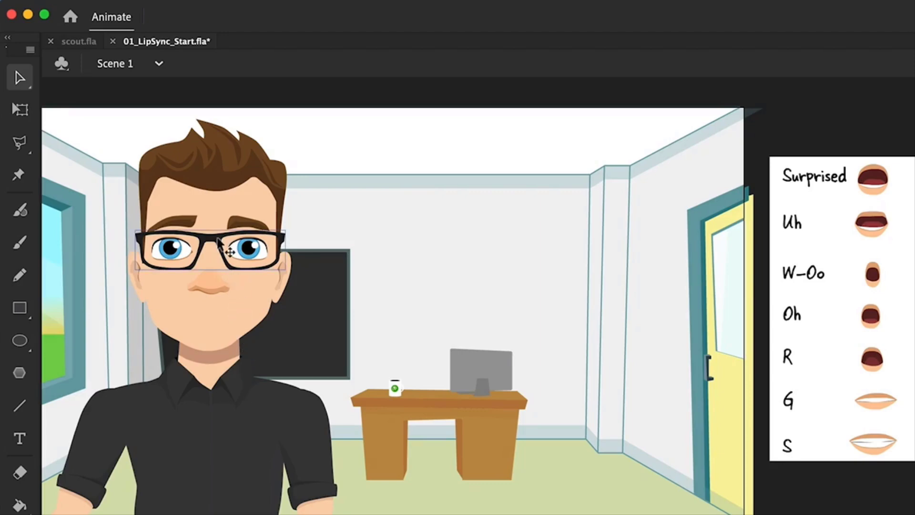
{"action": "left_click", "coordinate": [200, 167]}
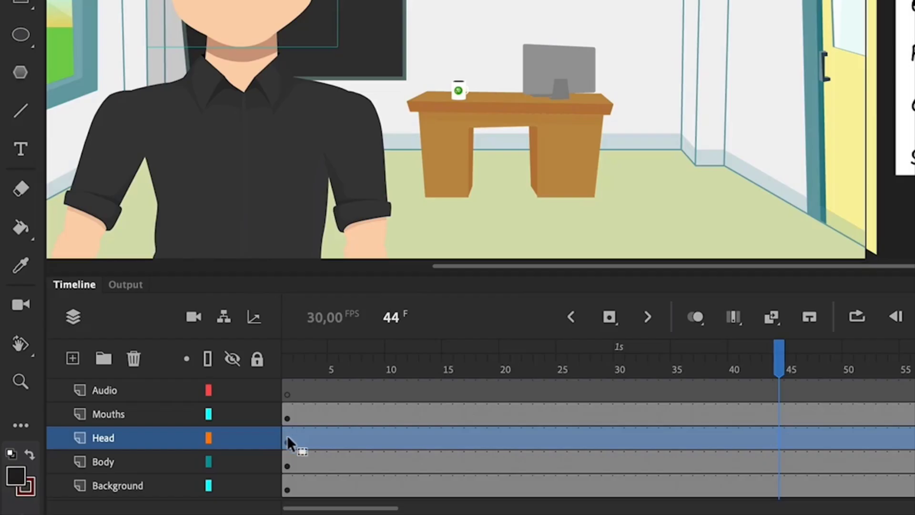
{"action": "left_click", "coordinate": [166, 471]}
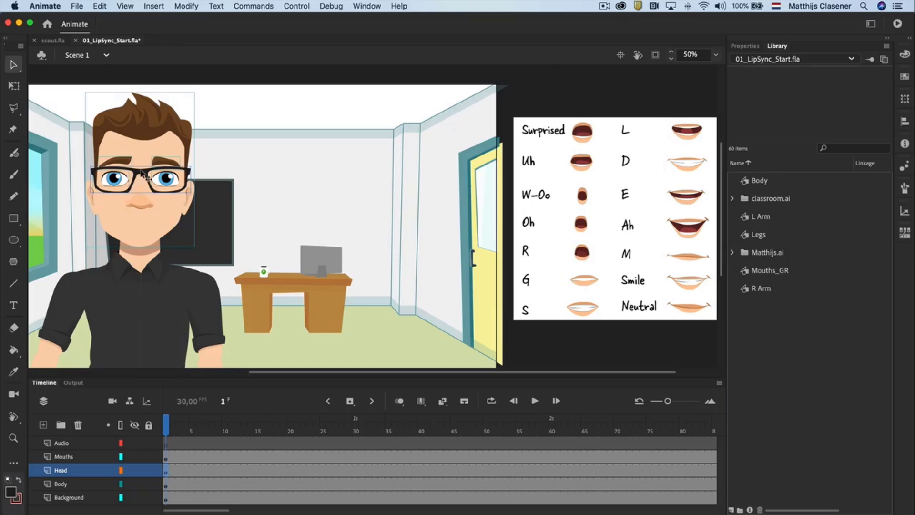
Convert the selected head into a Graphic symbol named Head
{"action": "right_click", "coordinate": [141, 175]}
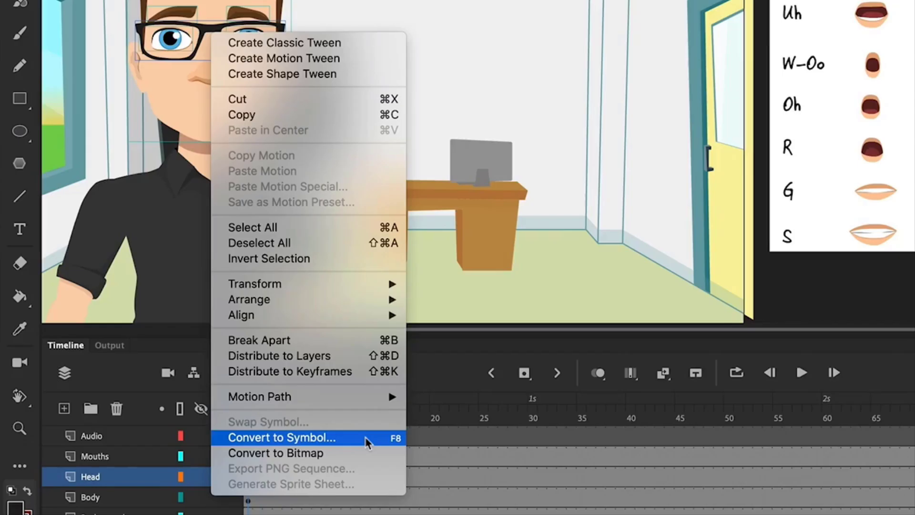
{"action": "left_click", "coordinate": [368, 437]}
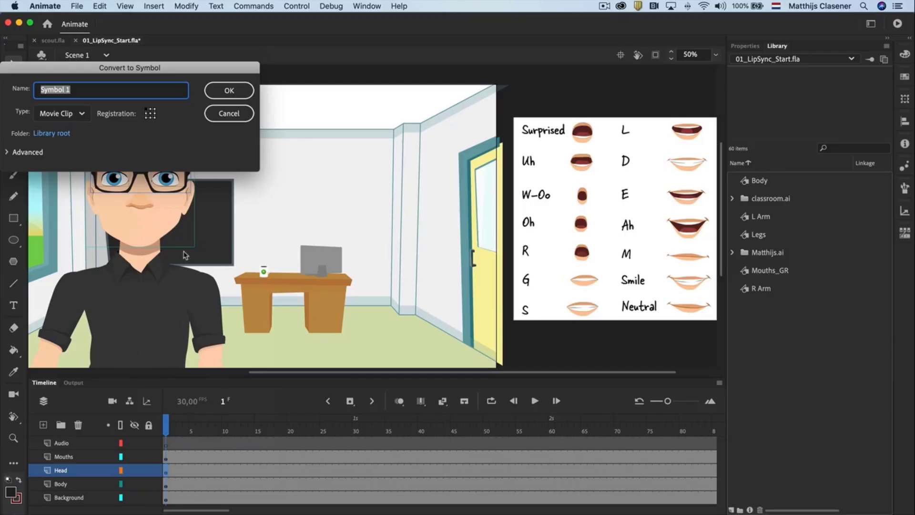
{"action": "type", "text": "Head"}
{"action": "left_click", "coordinate": [75, 114]}
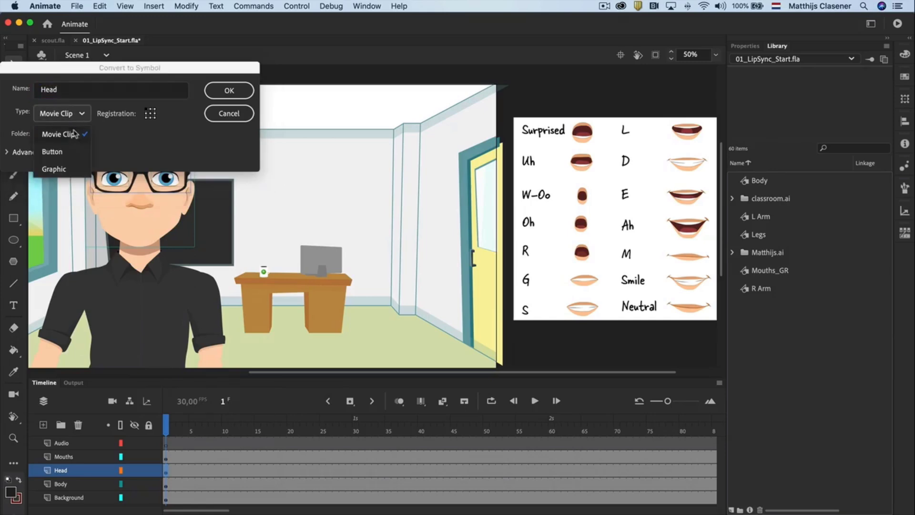
{"action": "left_click", "coordinate": [66, 170]}
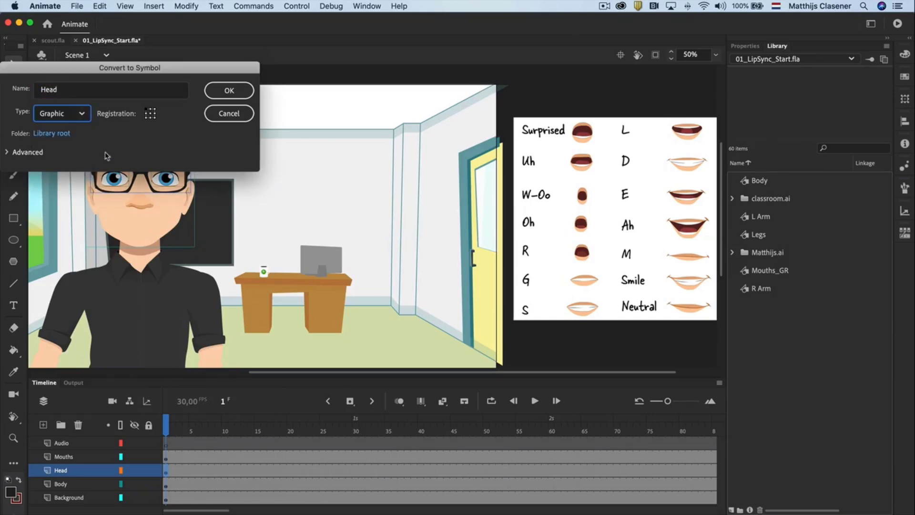
{"action": "left_click", "coordinate": [227, 91]}
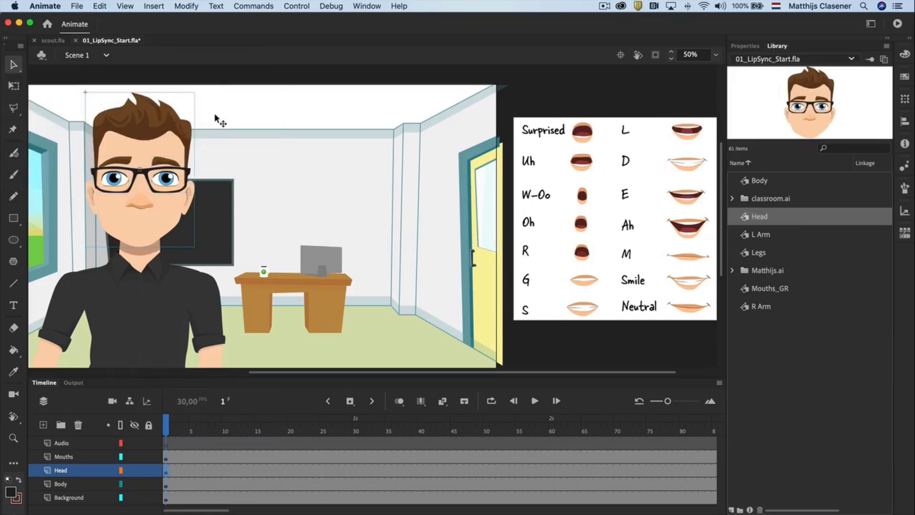
Enter the Head symbol, exit to Scene 1, then re-enter it to show its Layer_1 timeline
{"action": "double_click", "coordinate": [160, 138]}
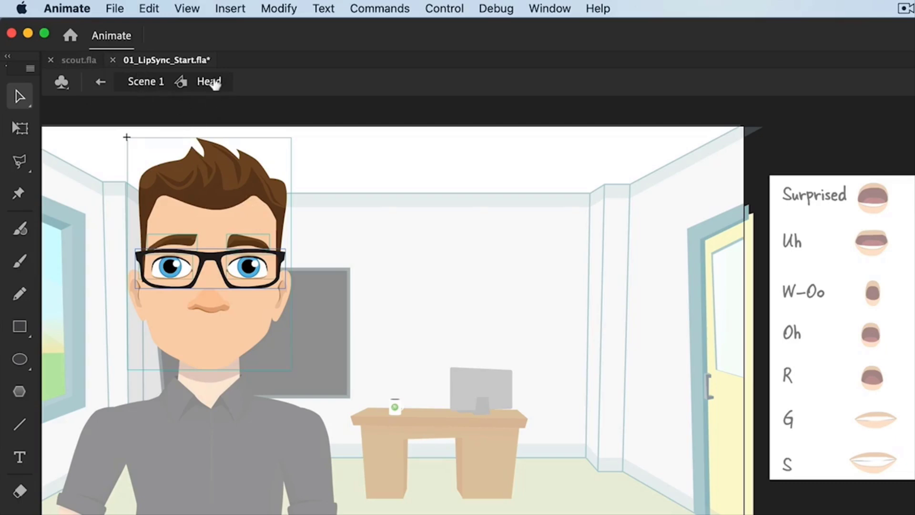
{"action": "left_click", "coordinate": [154, 79]}
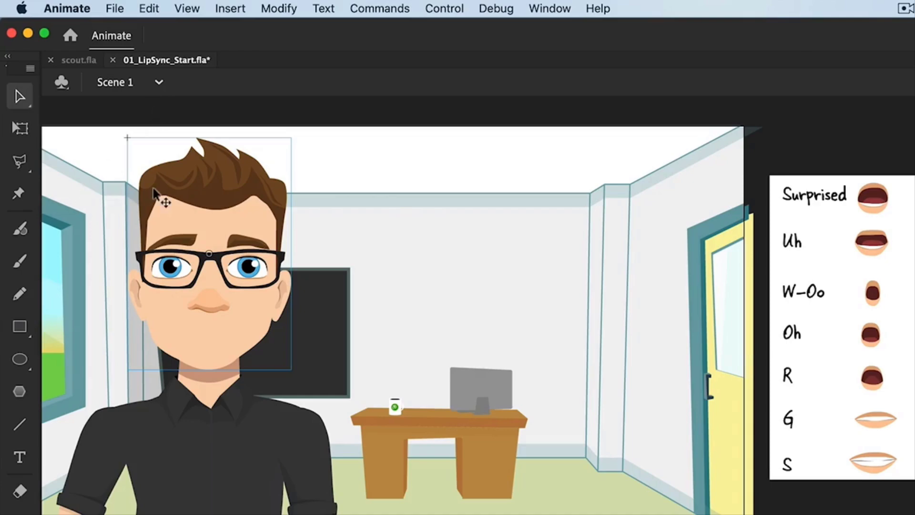
{"action": "double_click", "coordinate": [172, 193]}
{"action": "double_click", "coordinate": [95, 204]}
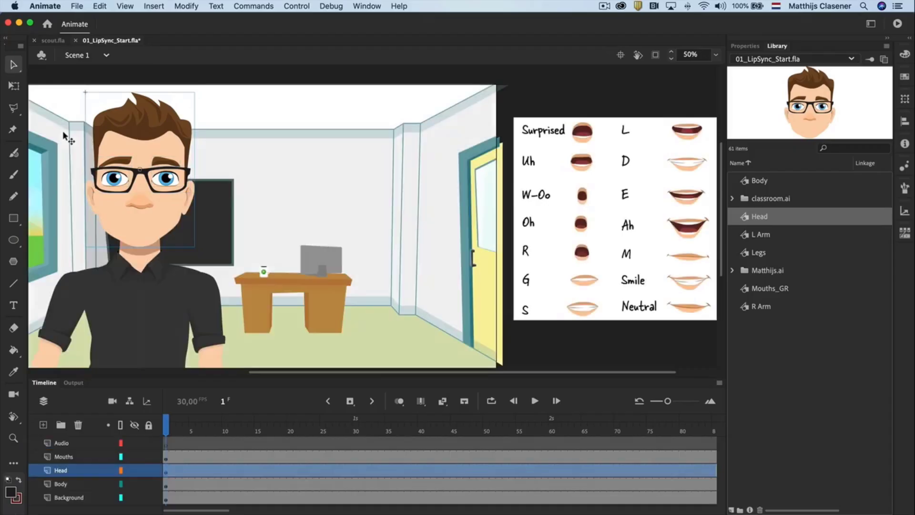
{"action": "double_click", "coordinate": [152, 134]}
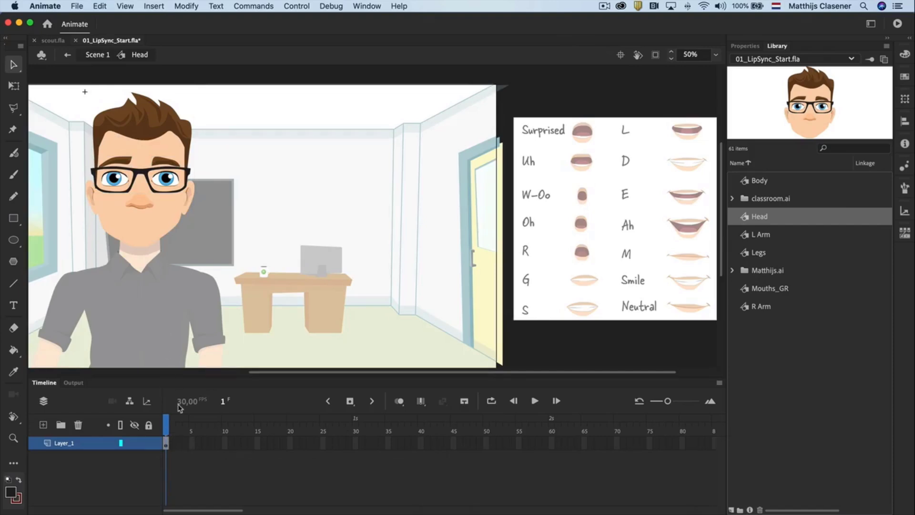
Distribute the head parts to separate layers and rename the bottom layer Head_BG
{"action": "left_click", "coordinate": [167, 443]}
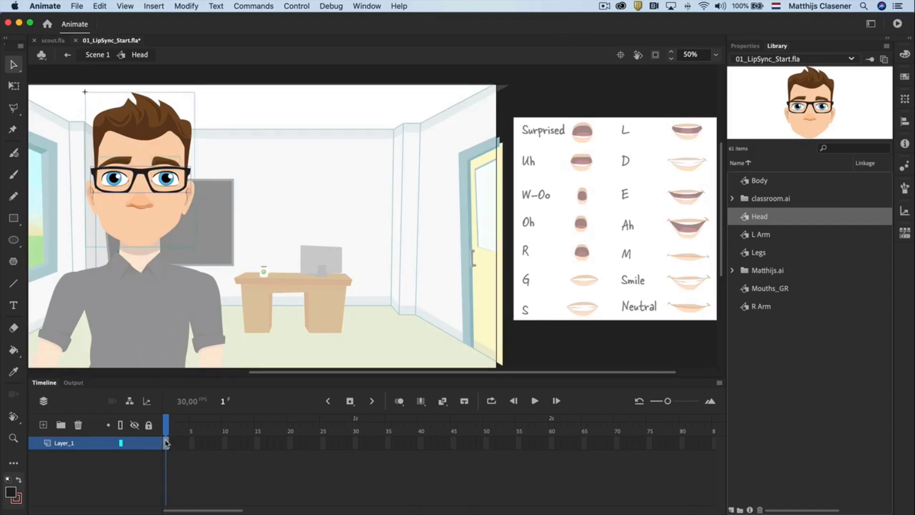
{"action": "right_click", "coordinate": [150, 229]}
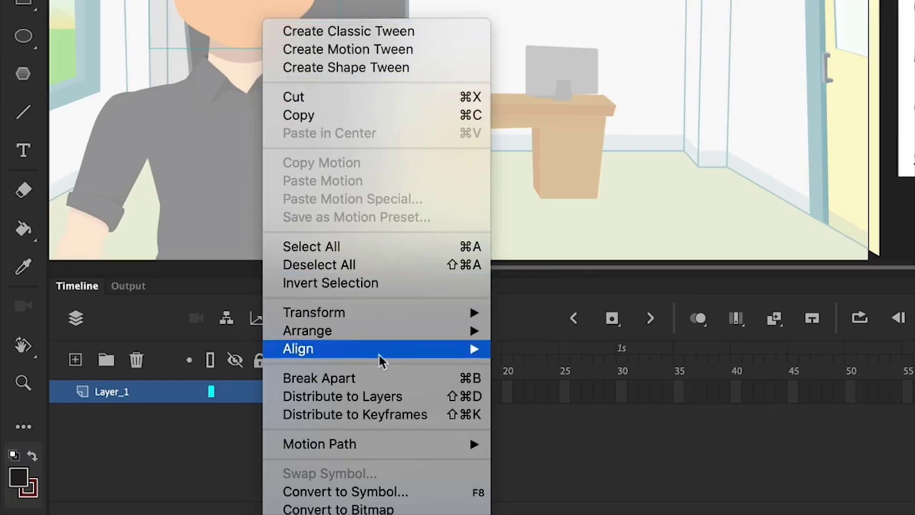
{"action": "left_click", "coordinate": [402, 396]}
{"action": "double_click", "coordinate": [123, 487]}
{"action": "type", "text": "Head_BG"}
{"action": "key", "text": "BackSpace"}
{"action": "key", "text": "BackSpace"}
{"action": "type", "text": "BG"}
{"action": "key", "text": "Return"}
Rename the next three layers Right_Eye_Brow, Left_Eye_Brow and Right_Eye
{"action": "left_click", "coordinate": [64, 465]}
{"action": "double_click", "coordinate": [114, 463]}
{"action": "type", "text": "Right_Eye_Brow"}
{"action": "key", "text": "Return"}
{"action": "left_click", "coordinate": [126, 439]}
{"action": "double_click", "coordinate": [127, 439]}
{"action": "type", "text": "Left_Eye"}
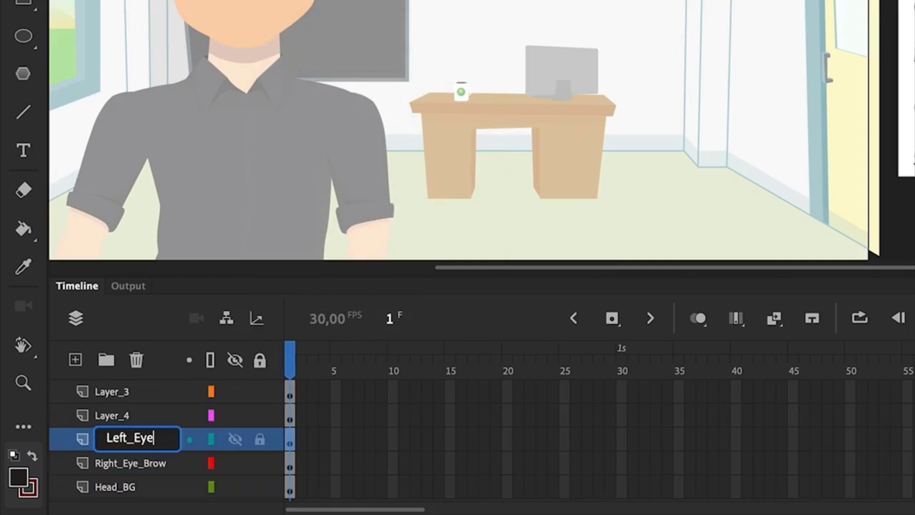
{"action": "type", "text": "_Brow"}
{"action": "key", "text": "Return"}
{"action": "left_click", "coordinate": [129, 415]}
{"action": "double_click", "coordinate": [129, 415]}
{"action": "type", "text": "Right_Eye"}
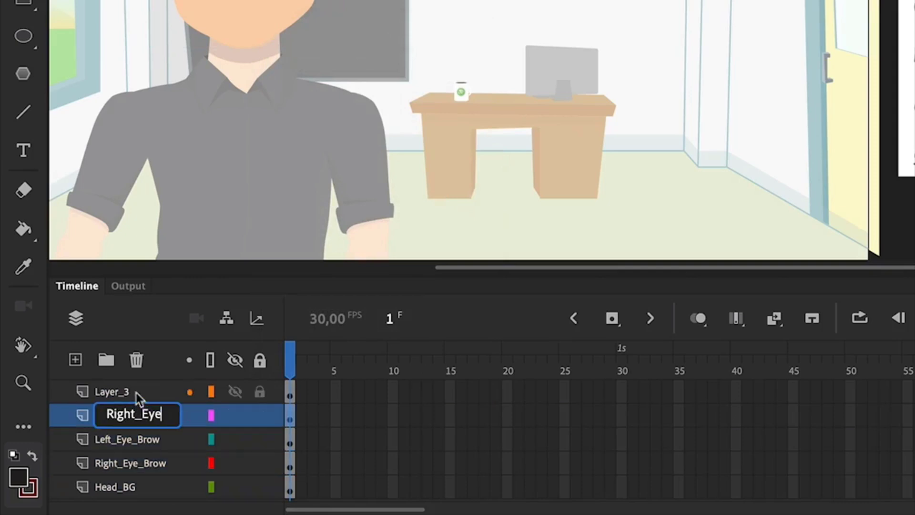
{"action": "key", "text": "Return"}
Rename the top two layers Left_Eye and Glasses
{"action": "left_click", "coordinate": [137, 392]}
{"action": "double_click", "coordinate": [137, 392]}
{"action": "type", "text": "Left_Eye"}
{"action": "key", "text": "Return"}
{"action": "scroll", "coordinate": [92, 422], "scroll_direction": "up", "scroll_amount": 1}
{"action": "left_click", "coordinate": [150, 414]}
{"action": "double_click", "coordinate": [149, 414]}
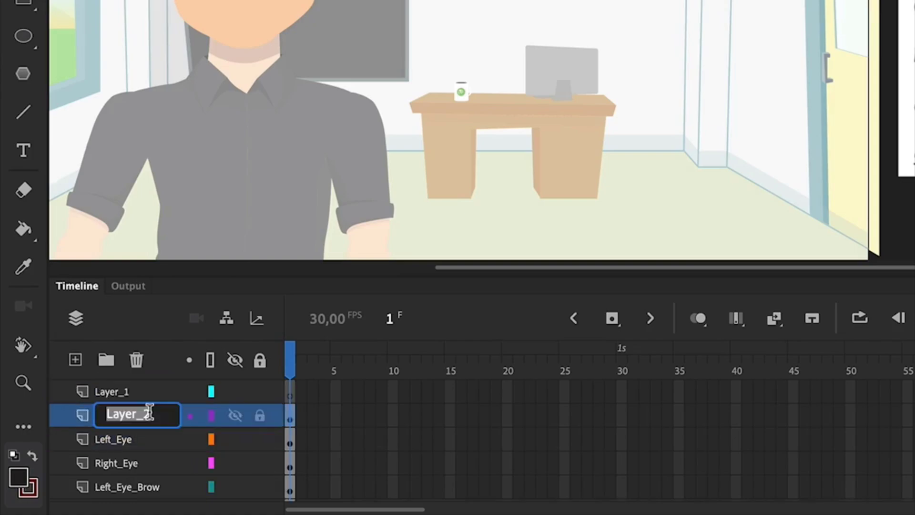
{"action": "type", "text": "Glasses"}
{"action": "key", "text": "Return"}
Delete the empty Layer_1 and extend all head layers to frame 60
{"action": "left_click", "coordinate": [112, 392]}
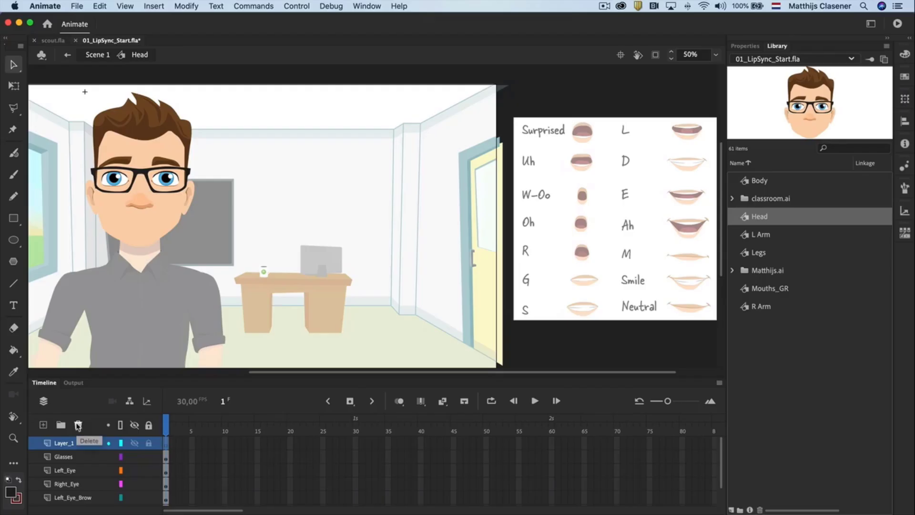
{"action": "left_click", "coordinate": [78, 424]}
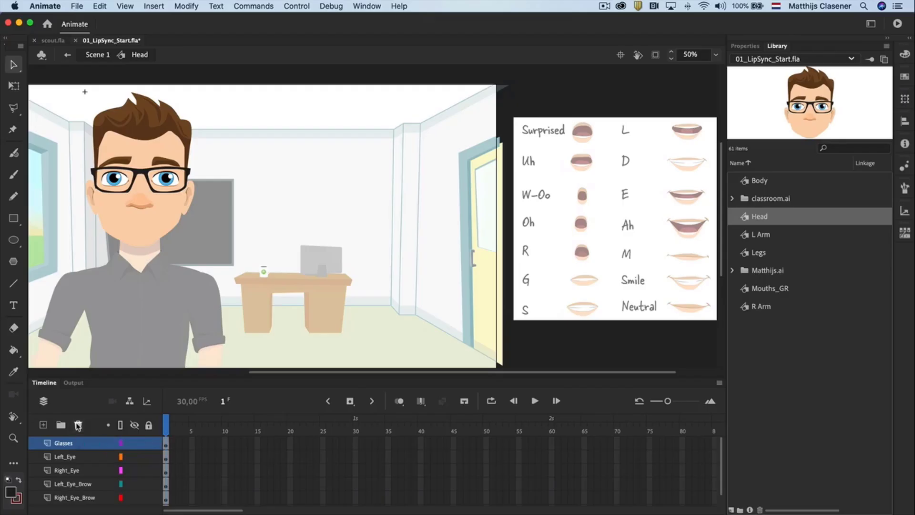
{"action": "left_click_drag", "start_coordinate": [553, 443], "coordinate": [551, 497]}
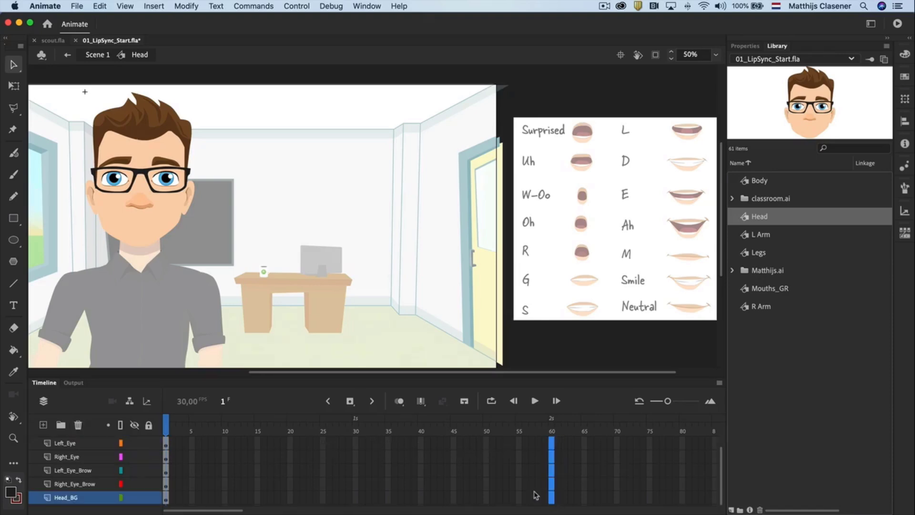
{"action": "left_click", "coordinate": [351, 404]}
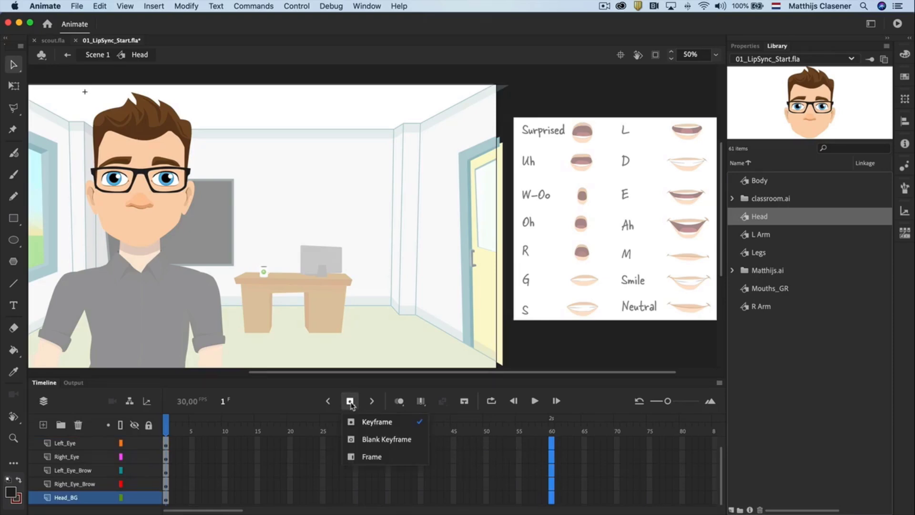
{"action": "left_click", "coordinate": [372, 456]}
Insert keyframes at frame 55 on the Left_Eye and Right_Eye layers
{"action": "left_click", "coordinate": [519, 447]}
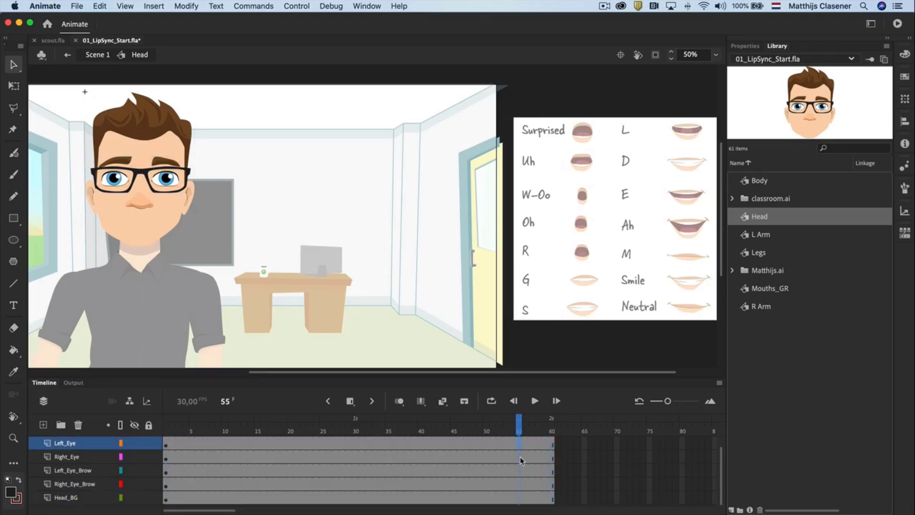
{"action": "left_click", "coordinate": [519, 457]}
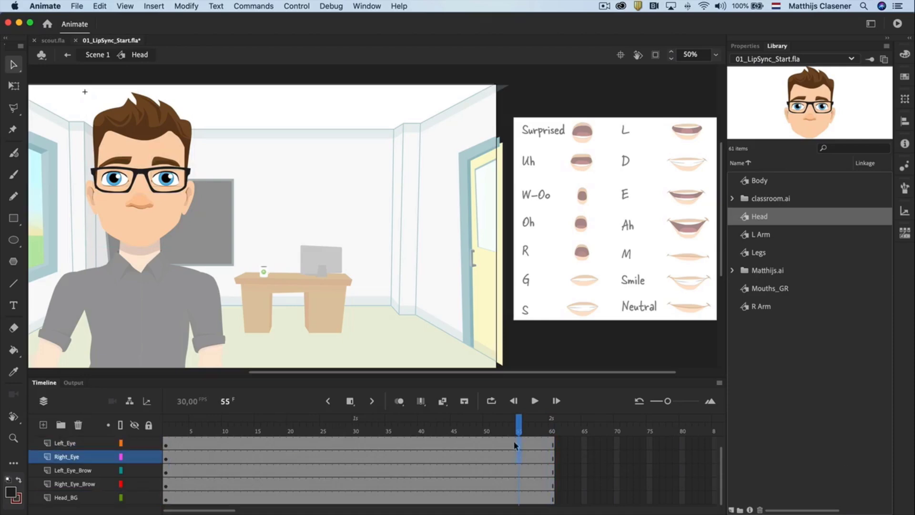
{"action": "left_click", "coordinate": [350, 404]}
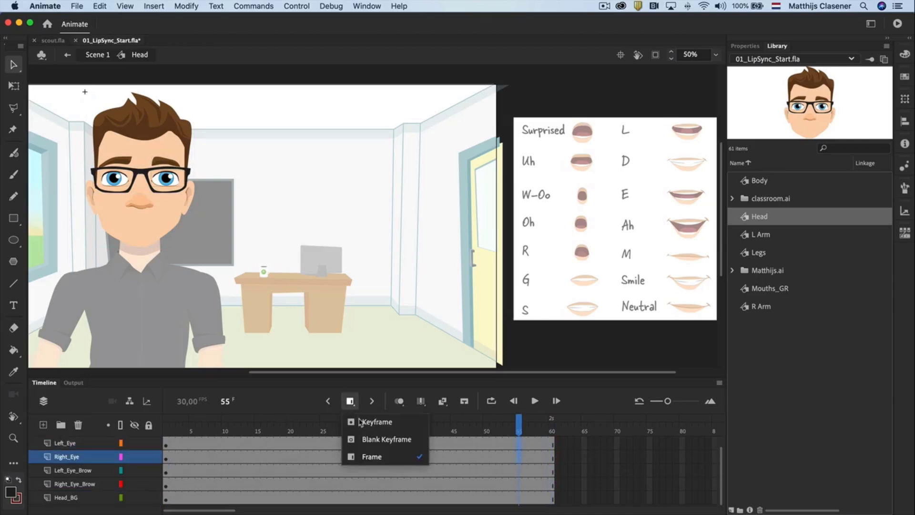
{"action": "left_click", "coordinate": [375, 421]}
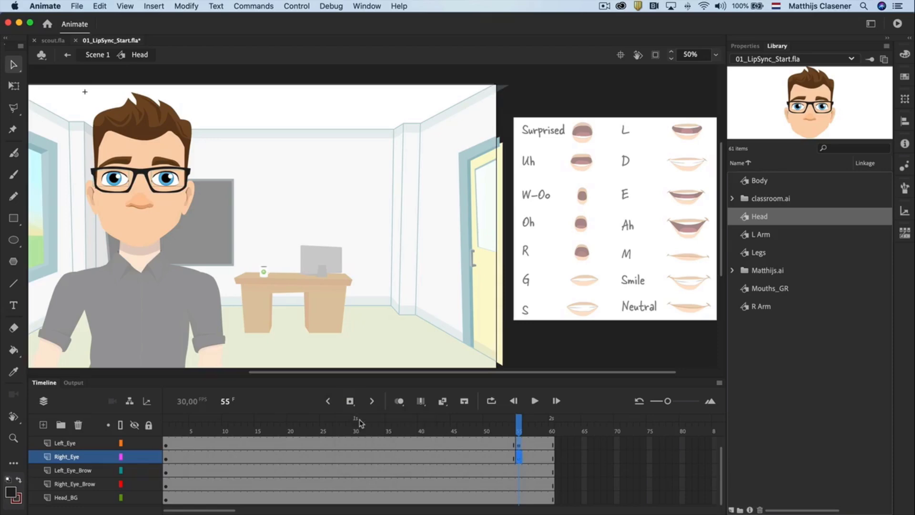
{"action": "scroll", "coordinate": [361, 423], "scroll_direction": "up", "scroll_amount": 1}
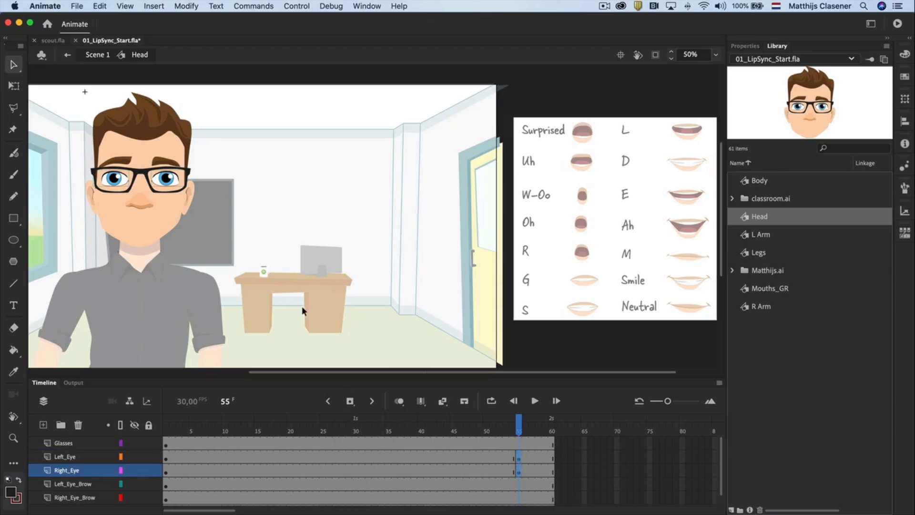
Clear both eyes at frame 55 and set the Line tool to stroke 7 with elliptical width profile
{"action": "key", "text": "Delete"}
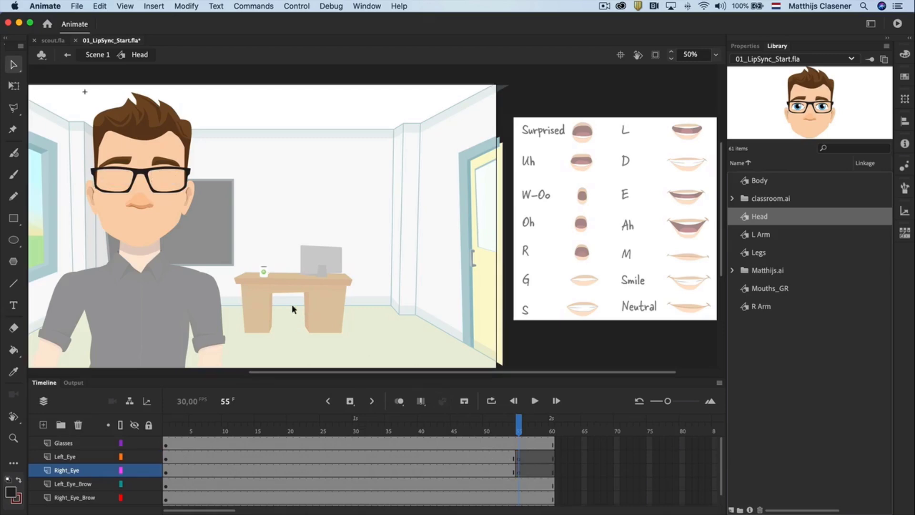
{"action": "double_click", "coordinate": [13, 437]}
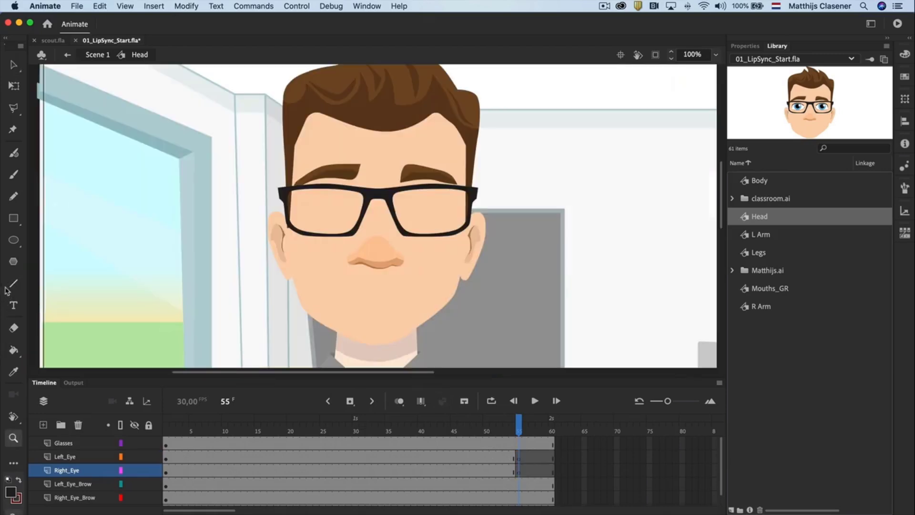
{"action": "left_click", "coordinate": [14, 283]}
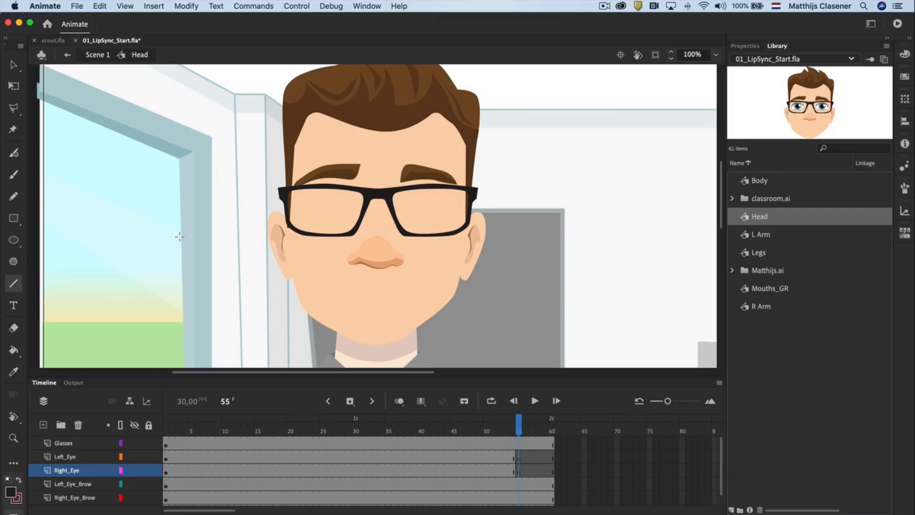
{"action": "left_click", "coordinate": [746, 47]}
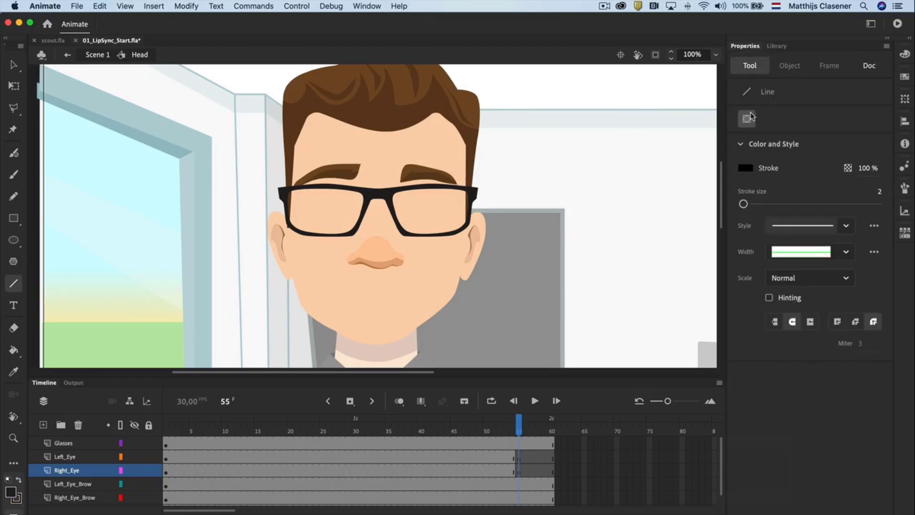
{"action": "left_click", "coordinate": [842, 252]}
{"action": "left_click", "coordinate": [817, 281]}
{"action": "left_click_drag", "start_coordinate": [744, 203], "coordinate": [748, 204]}
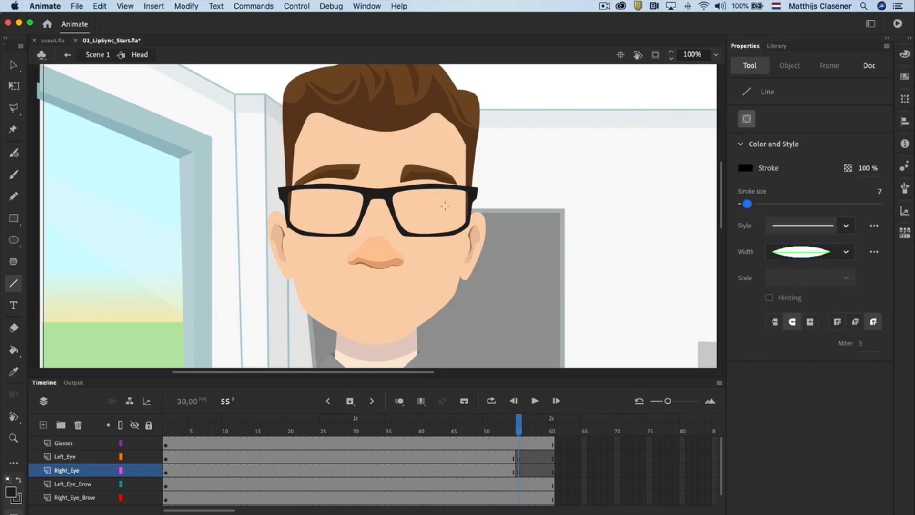
Draw closed-eye lines over both lenses and preview the blink on loop
{"action": "left_click_drag", "start_coordinate": [298, 211], "coordinate": [349, 212]}
{"action": "left_click", "coordinate": [518, 457]}
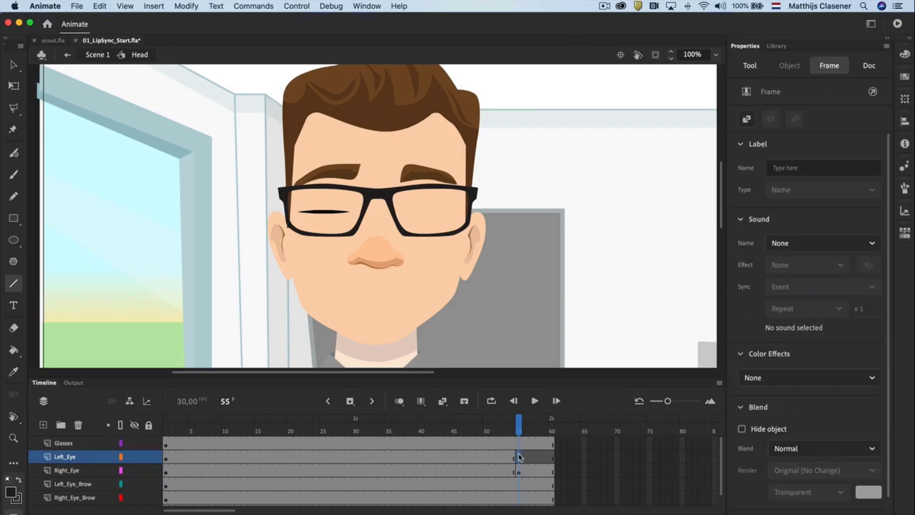
{"action": "left_click_drag", "start_coordinate": [402, 209], "coordinate": [453, 209]}
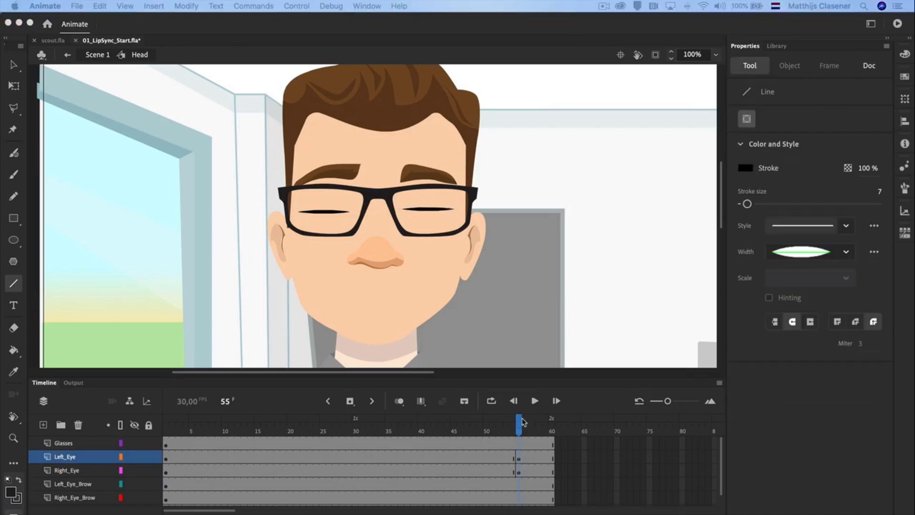
{"action": "left_click", "coordinate": [492, 403]}
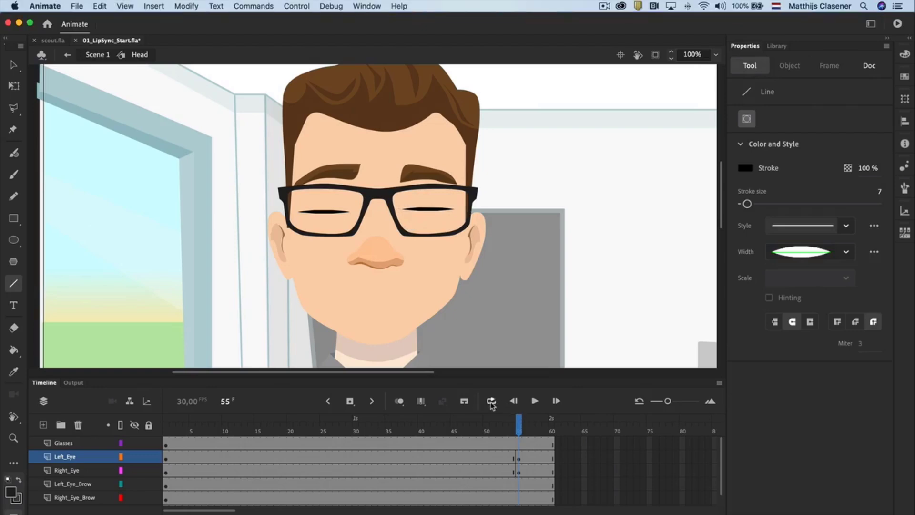
{"action": "left_click", "coordinate": [491, 401]}
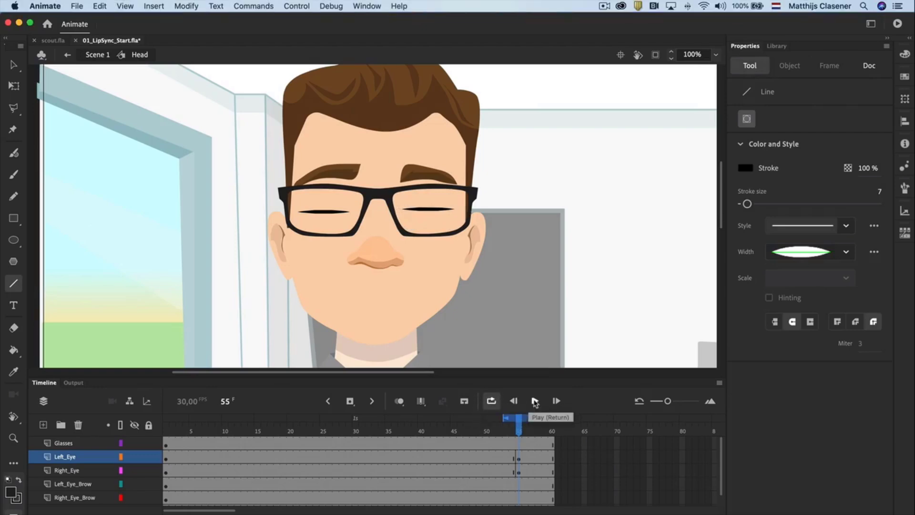
{"action": "left_click", "coordinate": [535, 401]}
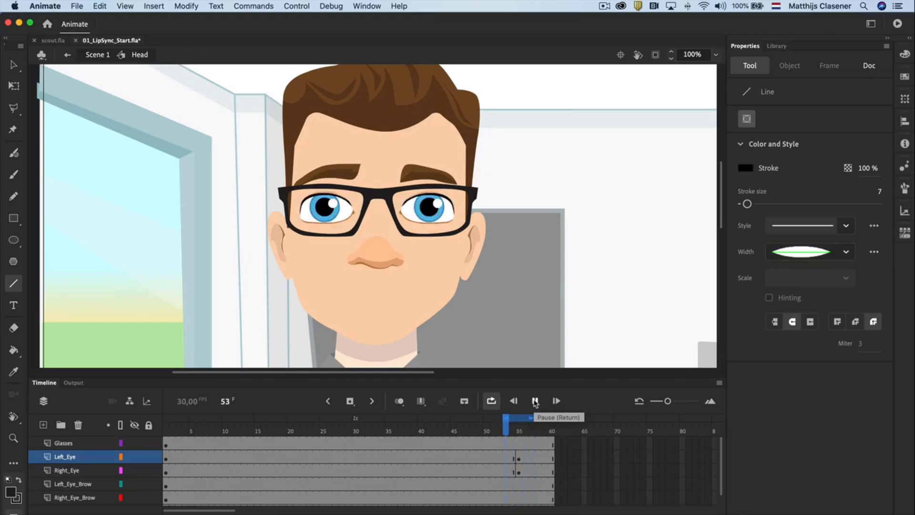
{"action": "left_click", "coordinate": [535, 402]}
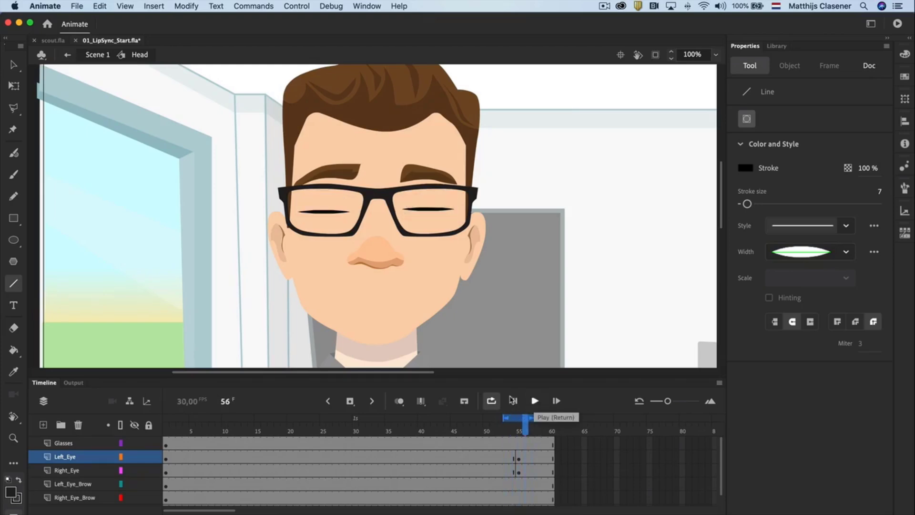
Exit the Head symbol to Scene 1, play the blink, and switch to 02_LipSync_Start.fla
{"action": "left_click", "coordinate": [14, 65]}
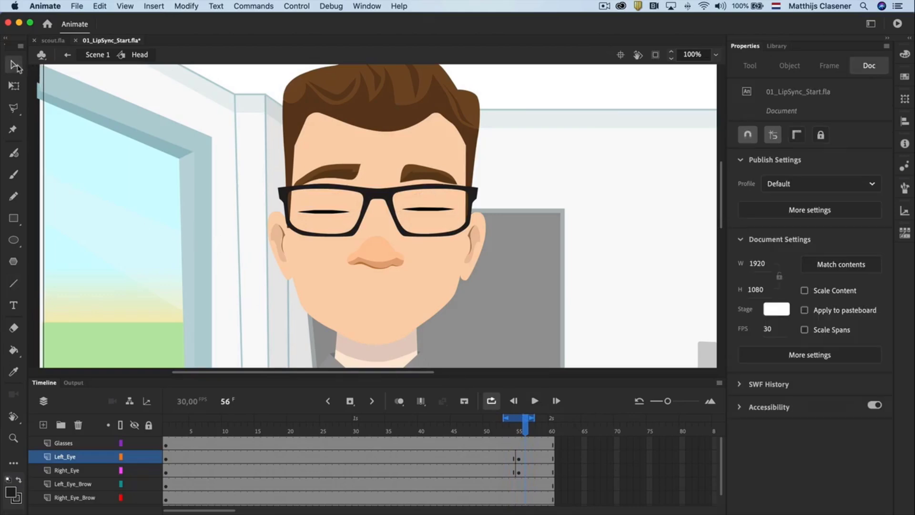
{"action": "double_click", "coordinate": [162, 124]}
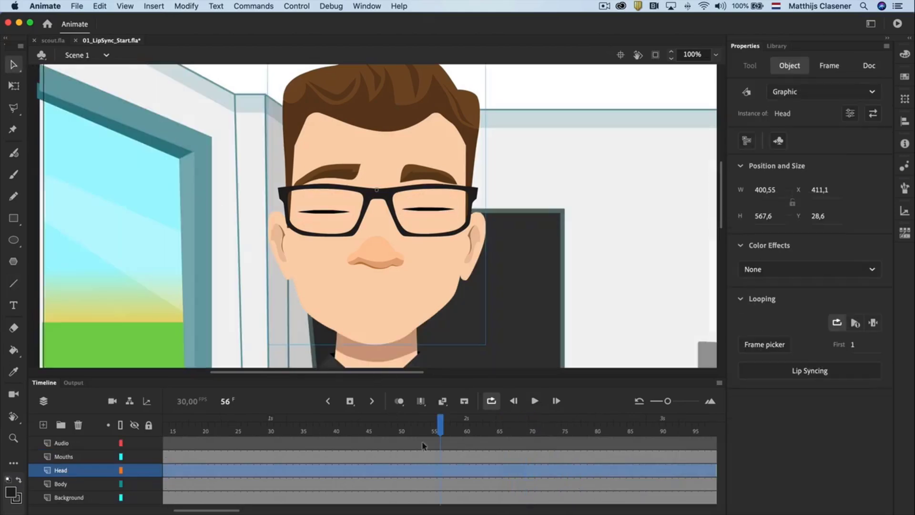
{"action": "left_click_drag", "start_coordinate": [441, 427], "coordinate": [97, 422]}
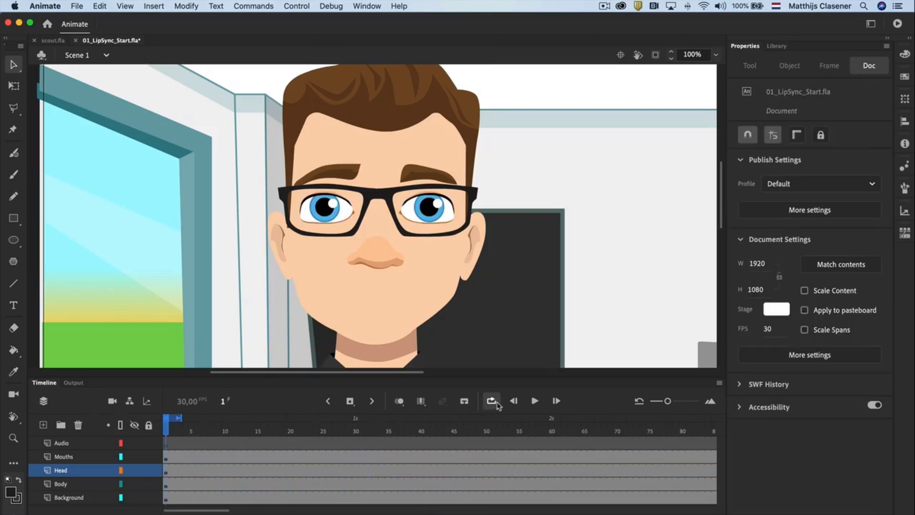
{"action": "left_click", "coordinate": [535, 402]}
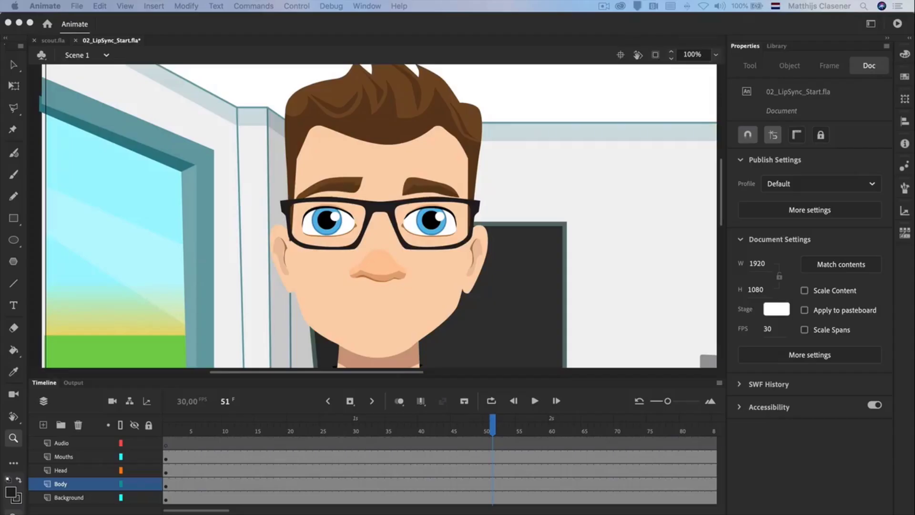
{"action": "left_click", "coordinate": [812, 447]}
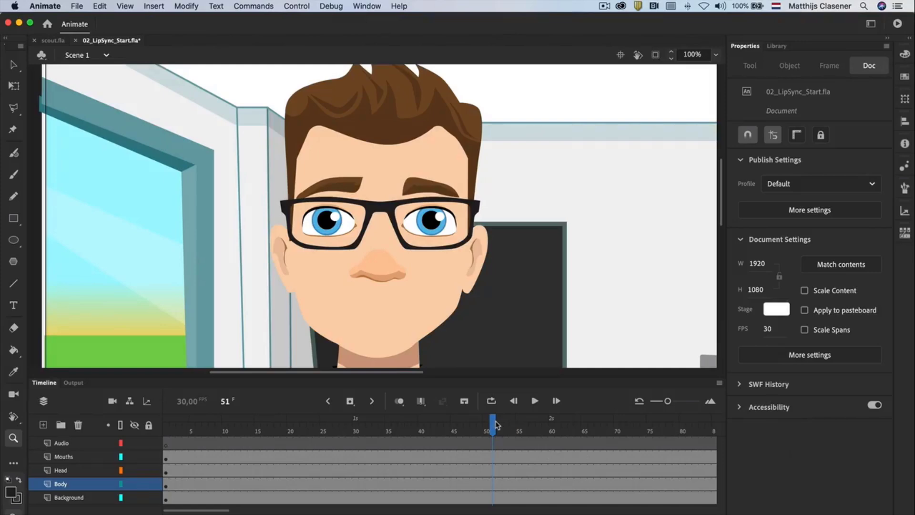
{"action": "left_click_drag", "start_coordinate": [495, 425], "coordinate": [178, 421]}
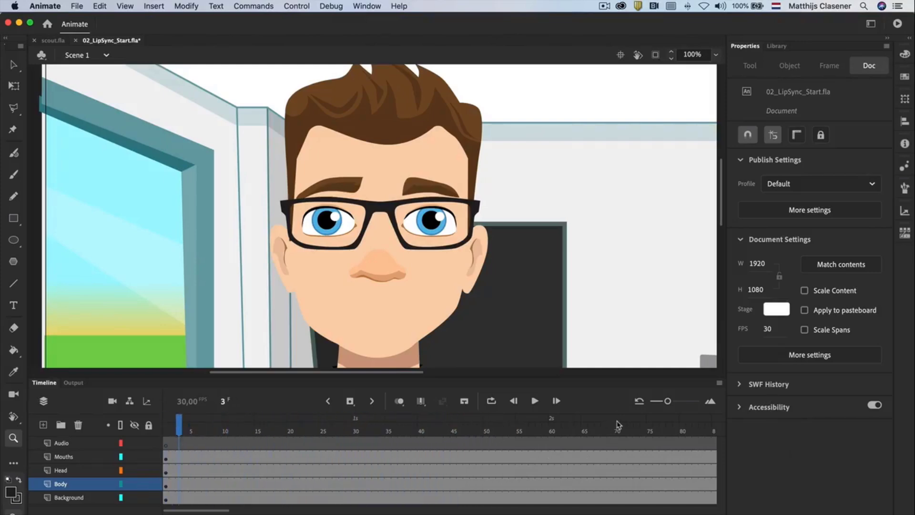
Preview the scene animation, stopping playback at frame 16
{"action": "left_click", "coordinate": [535, 402]}
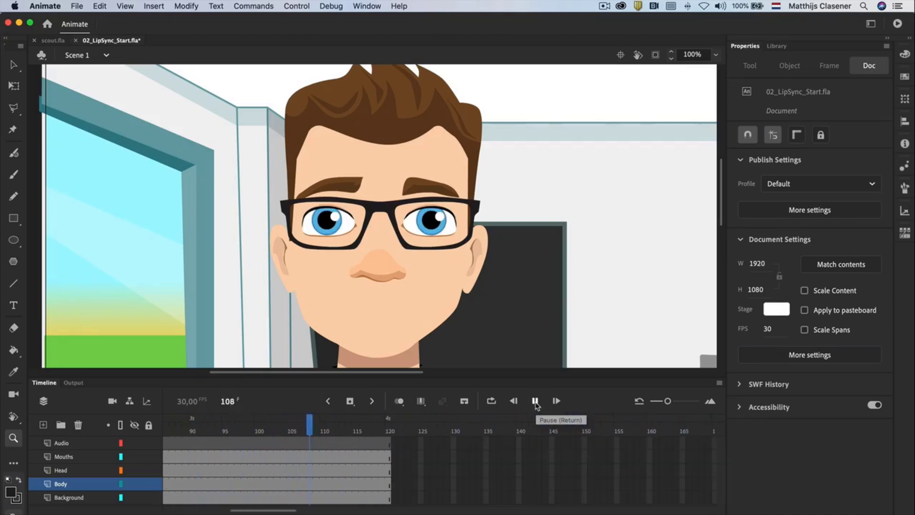
{"action": "left_click", "coordinate": [536, 402]}
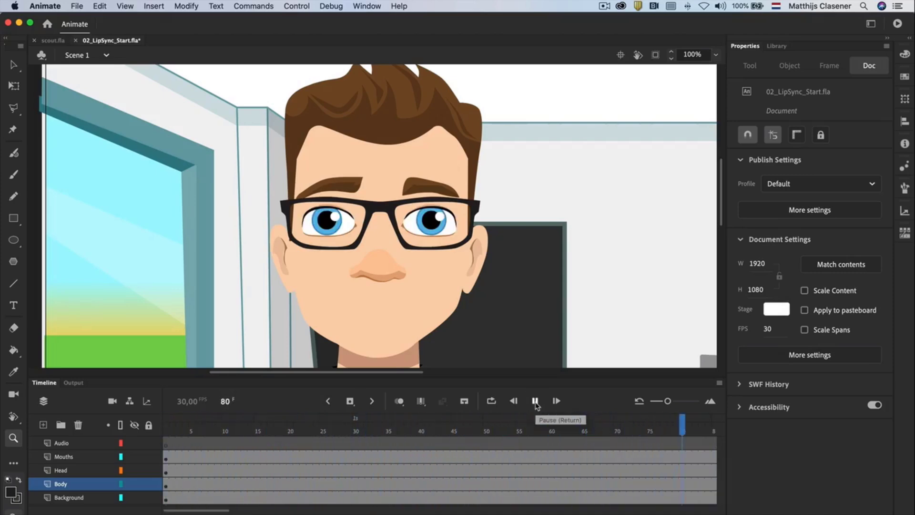
{"action": "left_click", "coordinate": [535, 401]}
{"action": "left_click", "coordinate": [535, 402]}
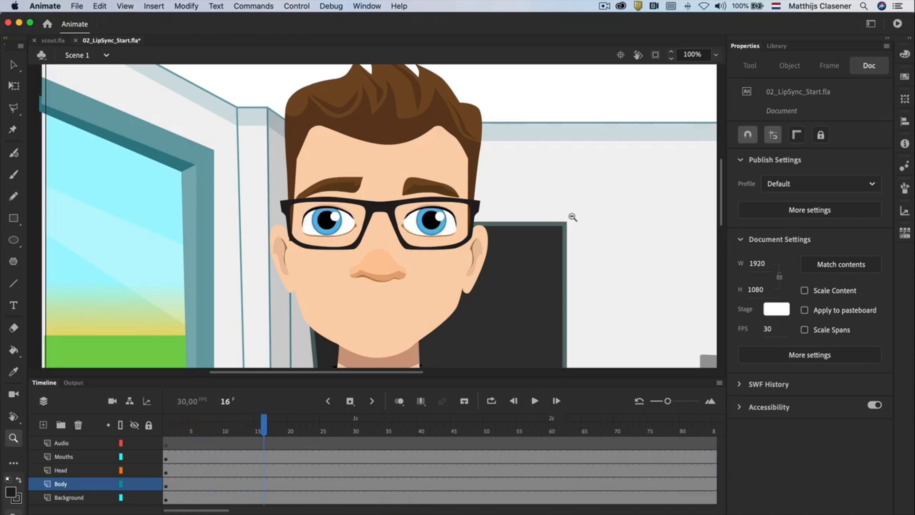
Zoom out to show the mouth chart and select the Mouths_GR instance on the Mouths layer
{"action": "left_click", "coordinate": [572, 216], "text": "alt"}
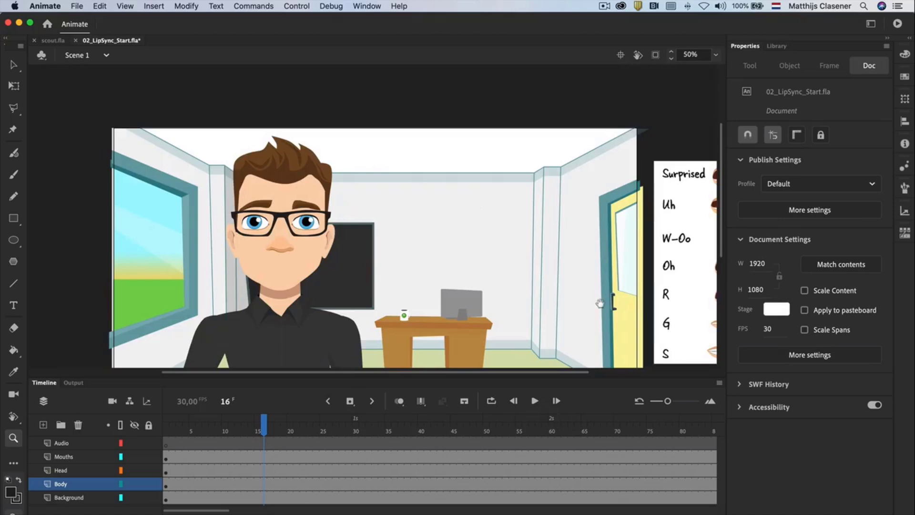
{"action": "left_click_drag", "start_coordinate": [595, 302], "coordinate": [463, 263]}
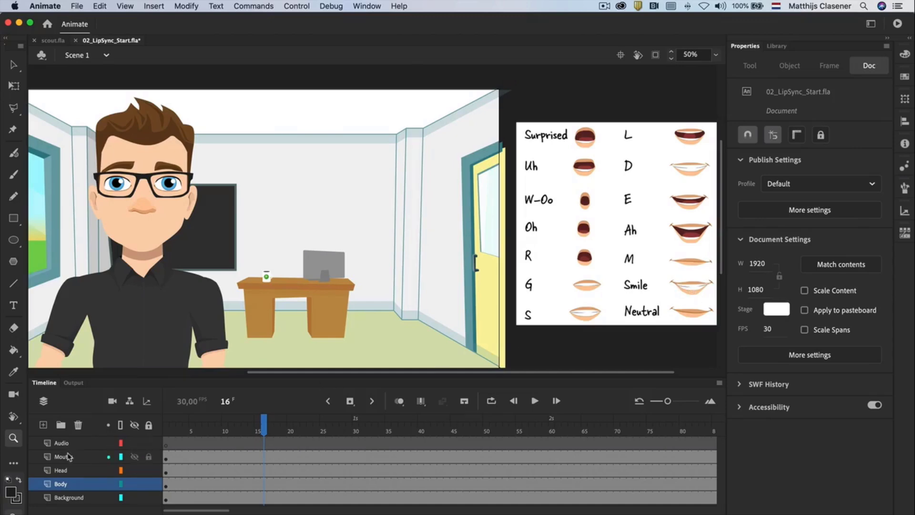
{"action": "left_click", "coordinate": [69, 457]}
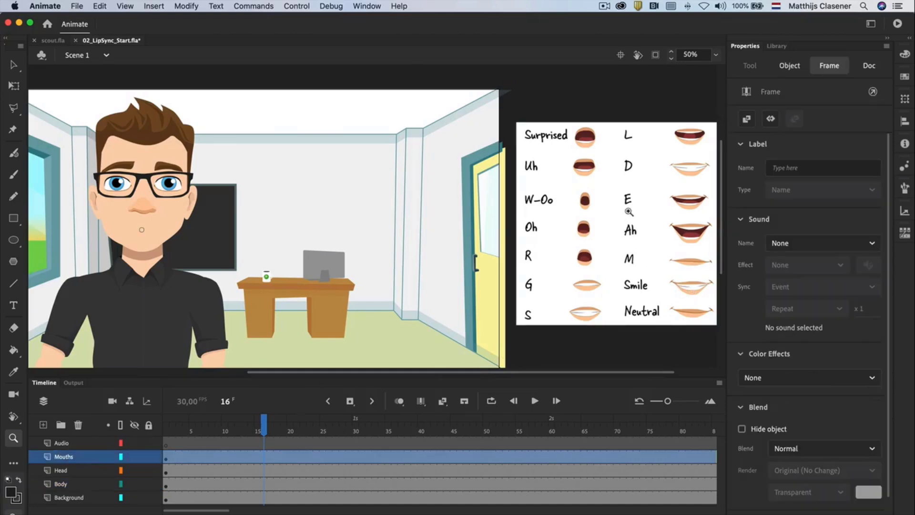
{"action": "left_click", "coordinate": [13, 64]}
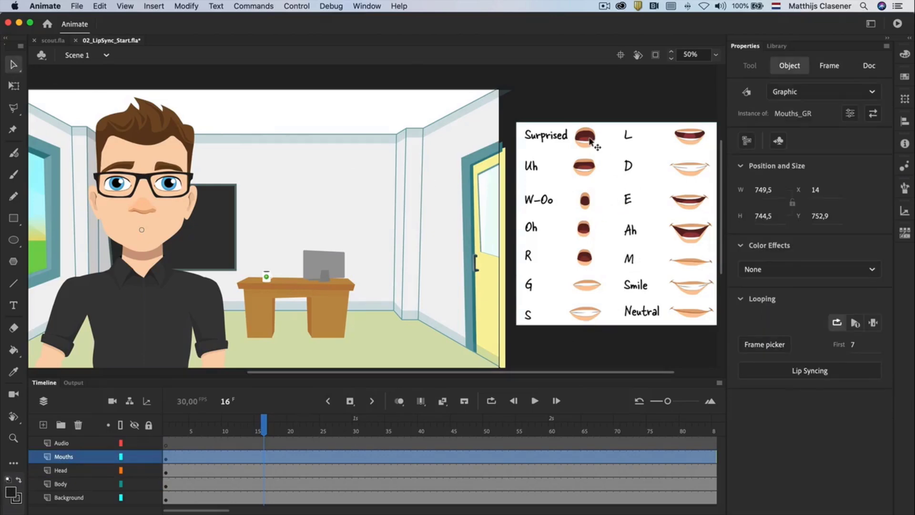
Inside Mouths_GR, center-align all mouth shapes horizontally and vertically, then move them onto the face
{"action": "double_click", "coordinate": [590, 140]}
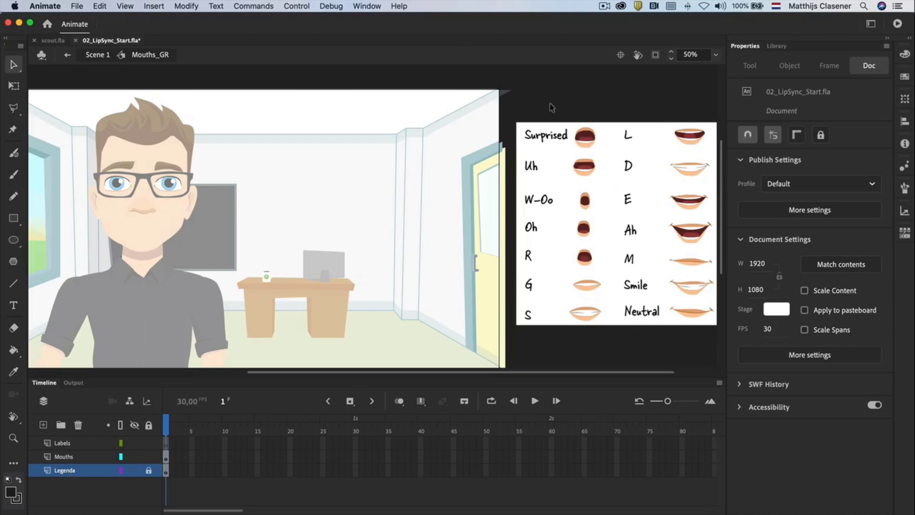
{"action": "left_click_drag", "start_coordinate": [542, 95], "coordinate": [726, 339]}
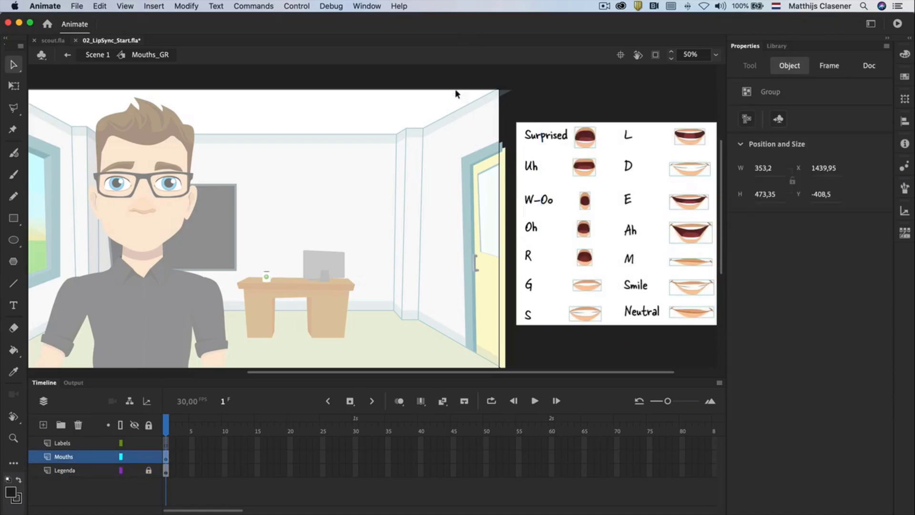
{"action": "left_click", "coordinate": [371, 7]}
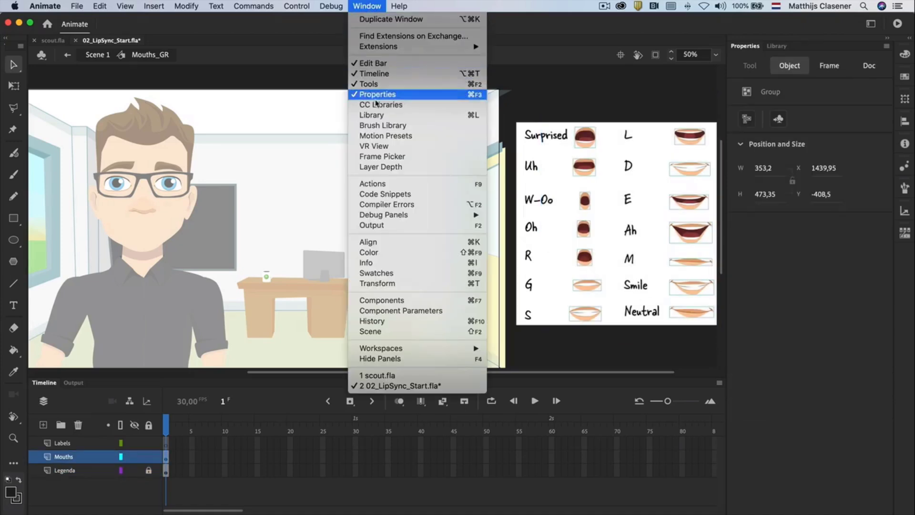
{"action": "left_click", "coordinate": [409, 245]}
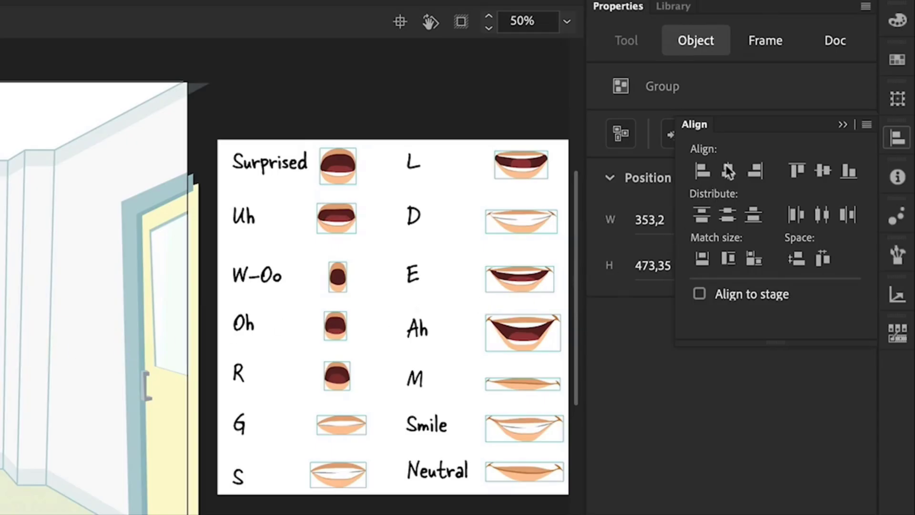
{"action": "left_click", "coordinate": [807, 140]}
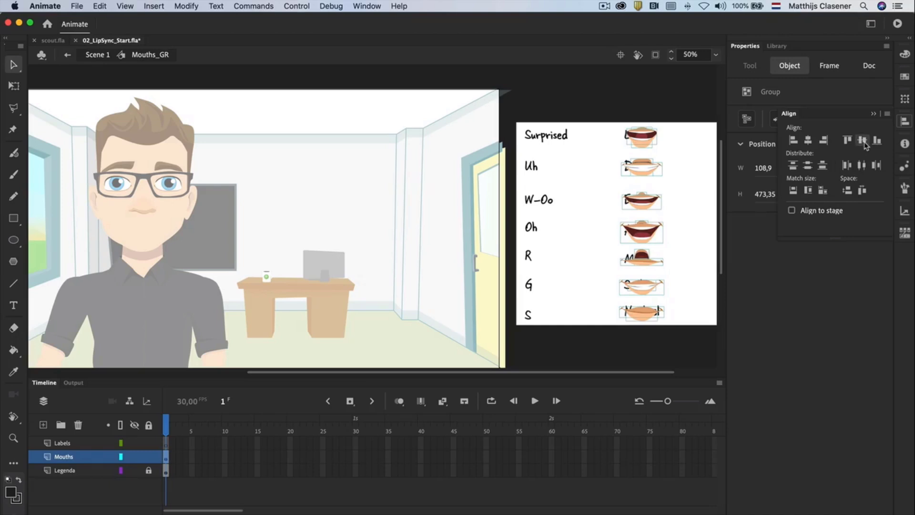
{"action": "left_click", "coordinate": [827, 172]}
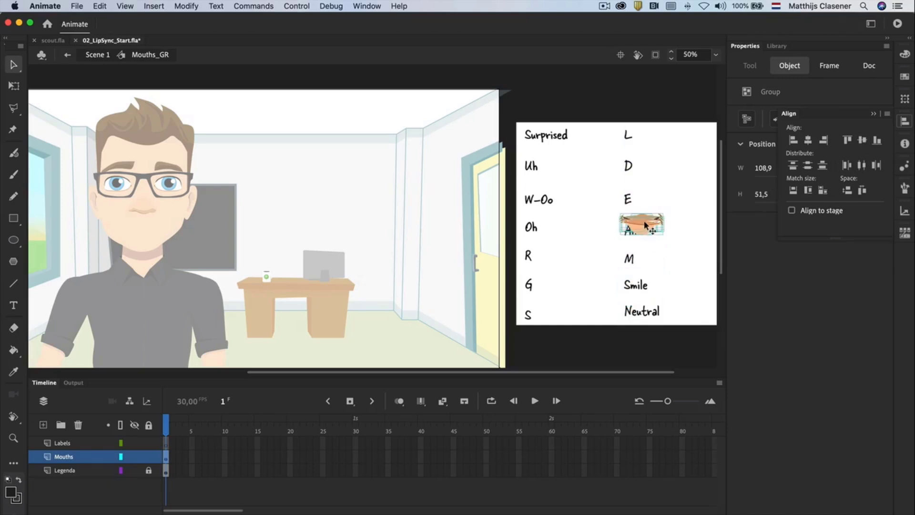
{"action": "left_click_drag", "start_coordinate": [643, 230], "coordinate": [146, 231]}
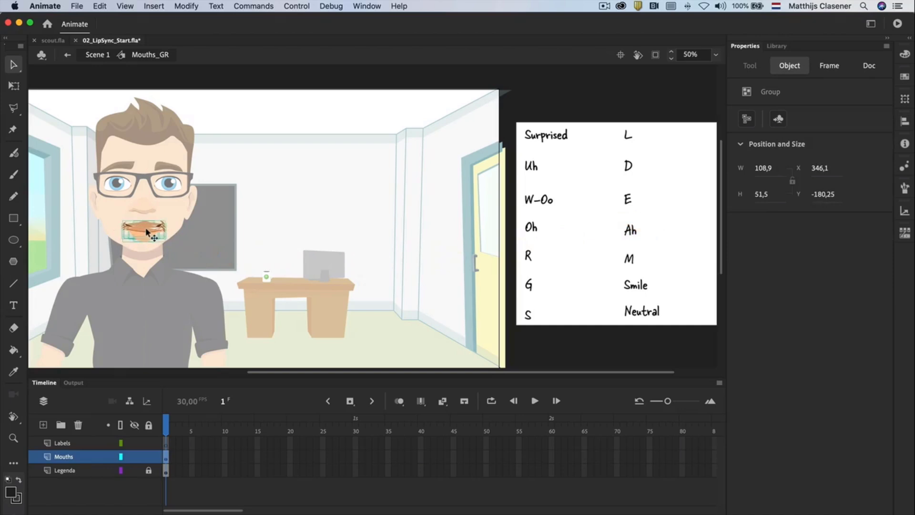
Distribute the mouth shapes to keyframes and remove the first frame of the Mouths layer
{"action": "right_click", "coordinate": [146, 231]}
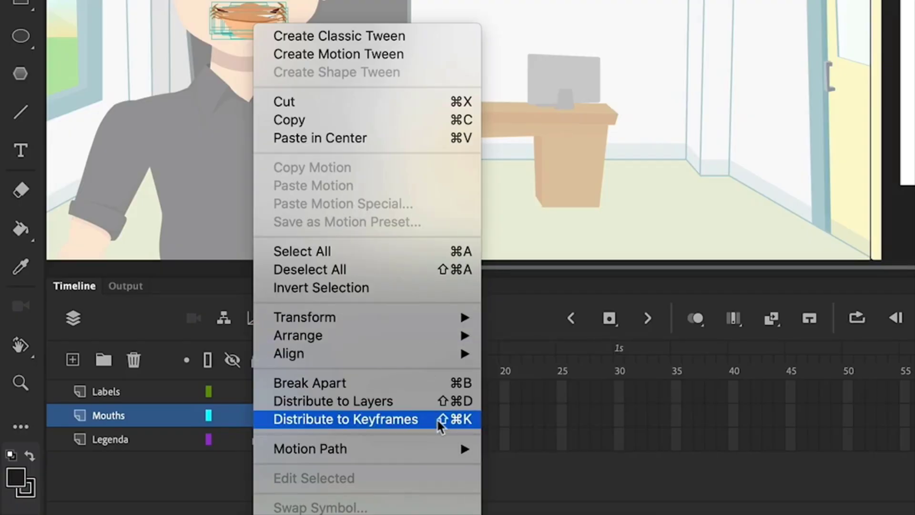
{"action": "left_click", "coordinate": [437, 418]}
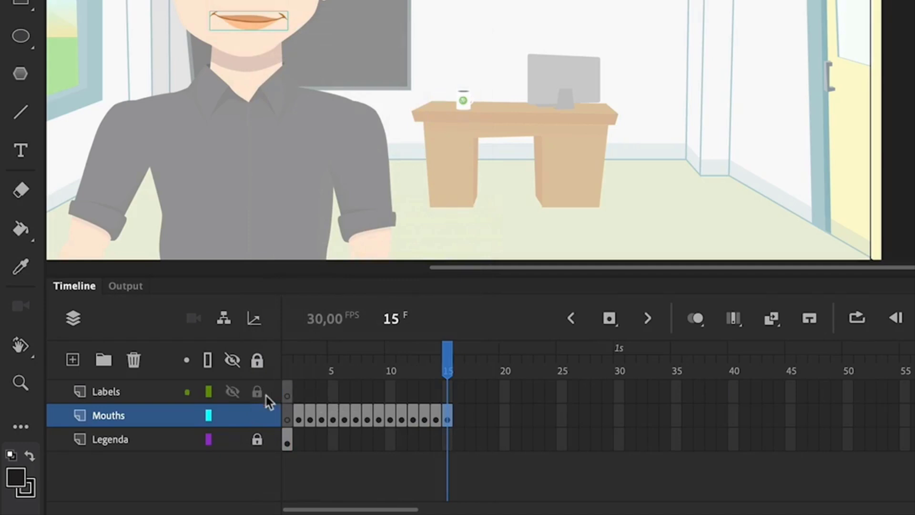
{"action": "left_click", "coordinate": [290, 418]}
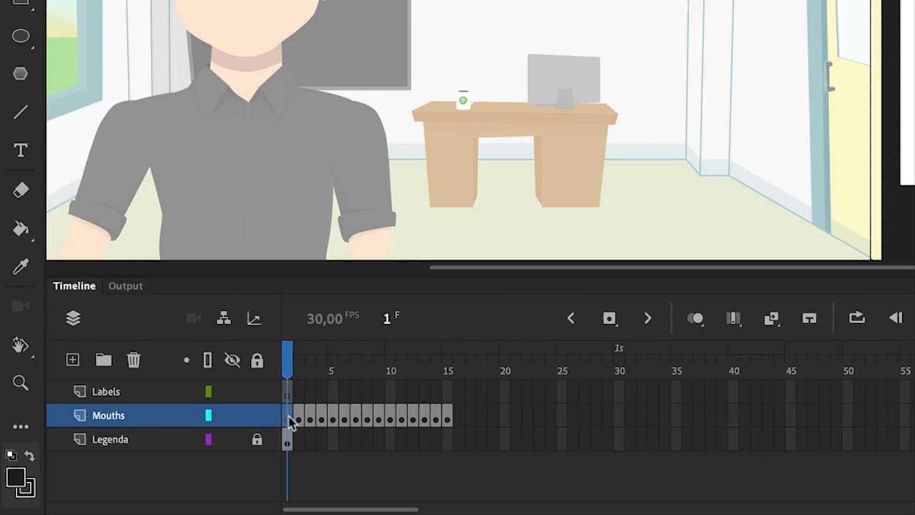
{"action": "right_click", "coordinate": [289, 416]}
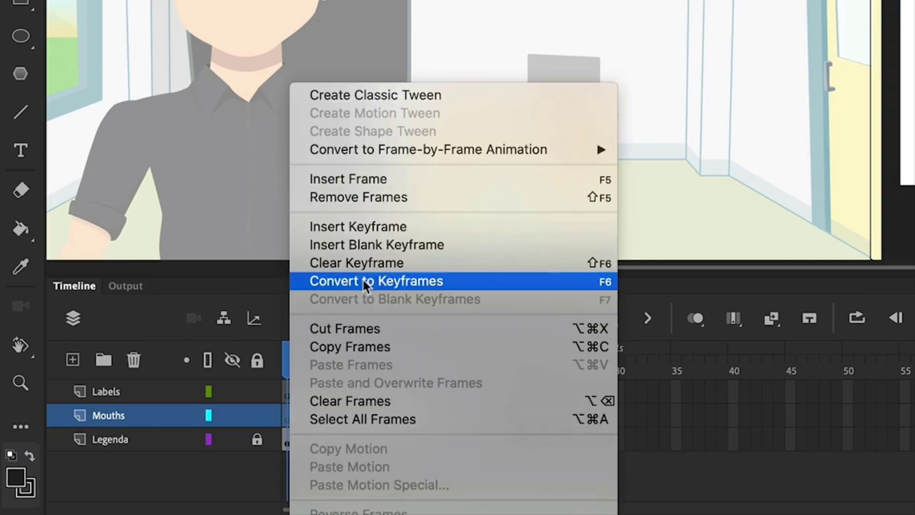
{"action": "left_click", "coordinate": [390, 196]}
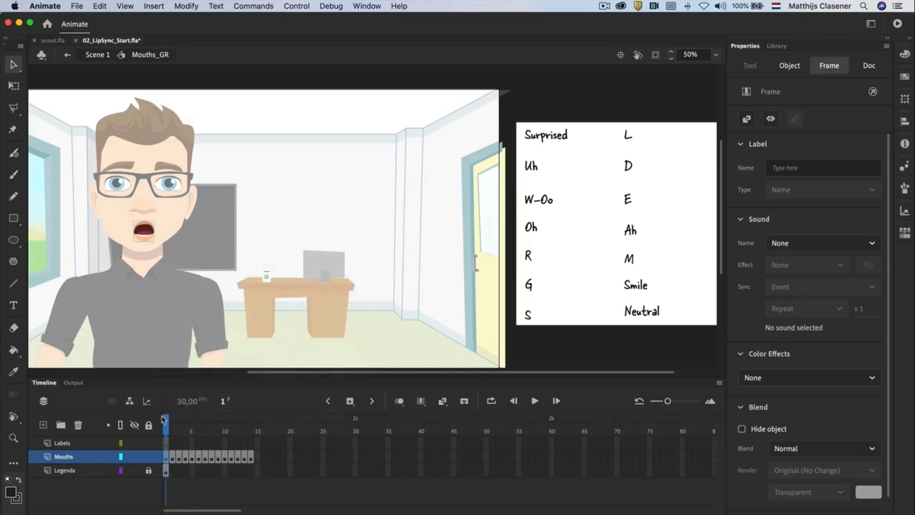
Play back the mouth shape cycle several times
{"action": "left_click", "coordinate": [534, 400]}
{"action": "left_click", "coordinate": [534, 401]}
{"action": "left_click", "coordinate": [534, 401]}
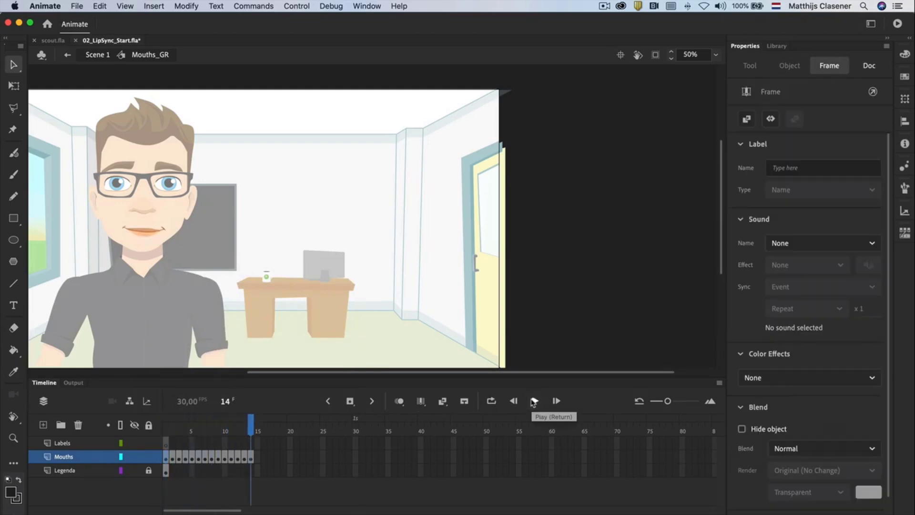
Return to Scene 1, rewind, and play the scene to watch the mouth animate
{"action": "double_click", "coordinate": [363, 278]}
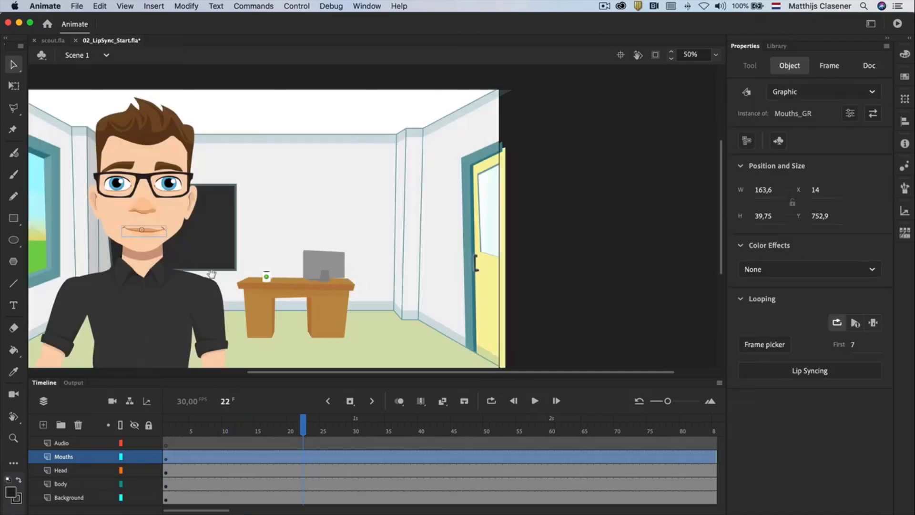
{"action": "left_click_drag", "start_coordinate": [212, 275], "coordinate": [361, 273]}
{"action": "left_click_drag", "start_coordinate": [303, 420], "coordinate": [149, 436]}
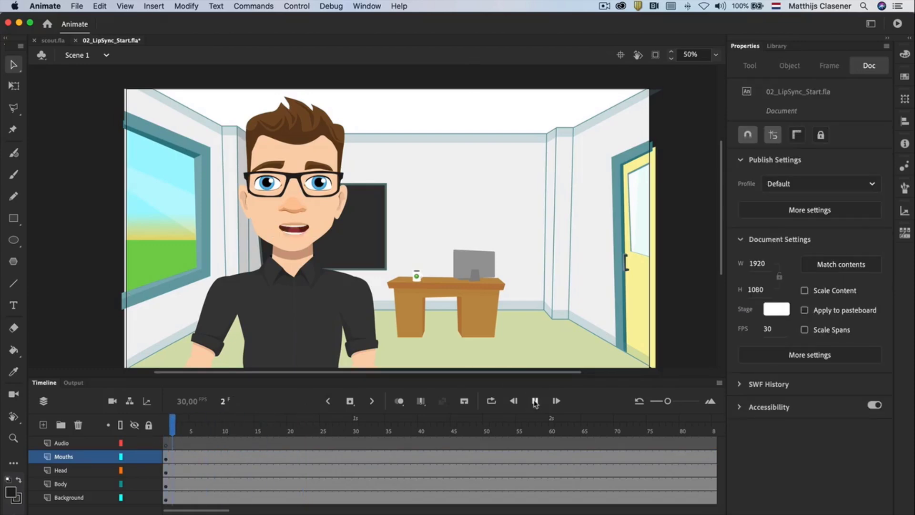
{"action": "left_click", "coordinate": [535, 400]}
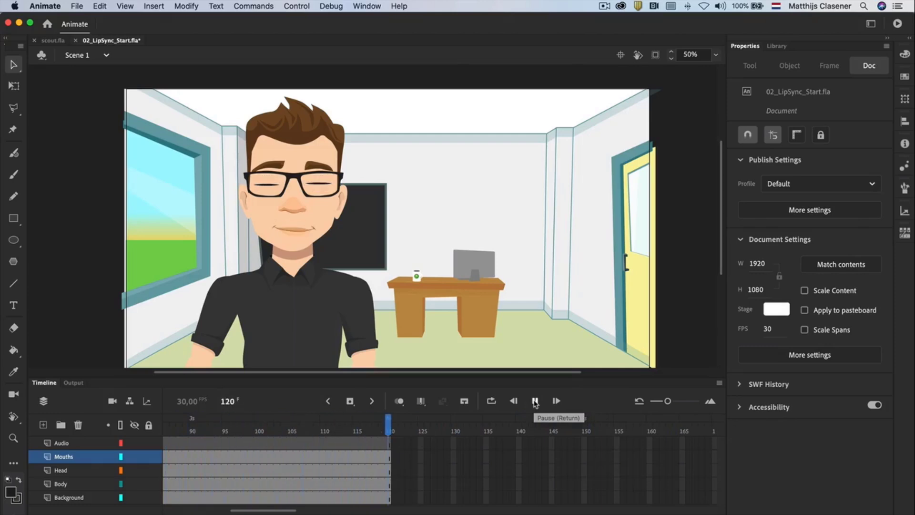
{"action": "scroll", "coordinate": [311, 461], "scroll_direction": "left", "scroll_amount": 5}
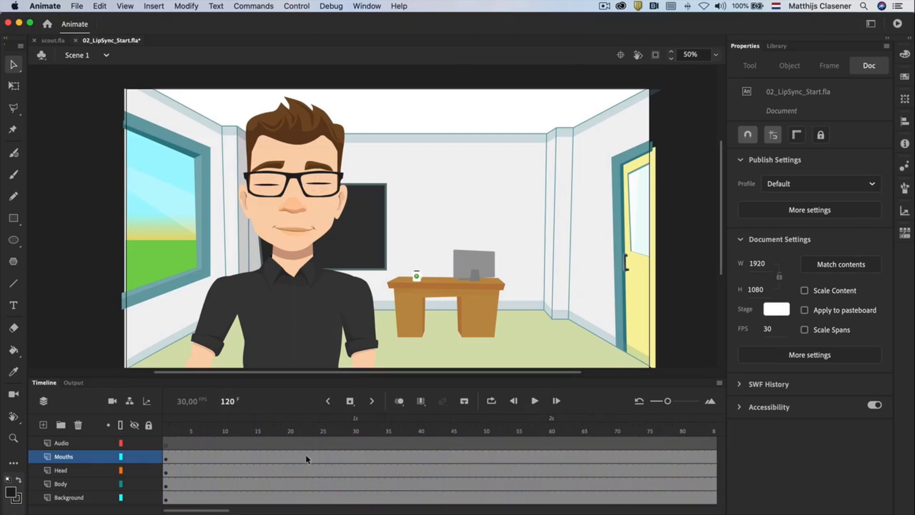
Set the Mouths_GR instance to Play single frame with First frame 14
{"action": "left_click", "coordinate": [296, 230]}
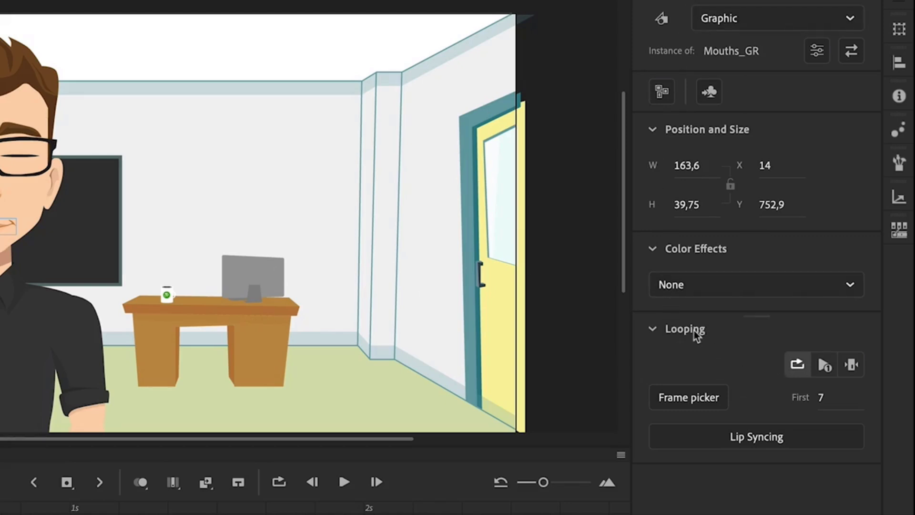
{"action": "left_click", "coordinate": [851, 365]}
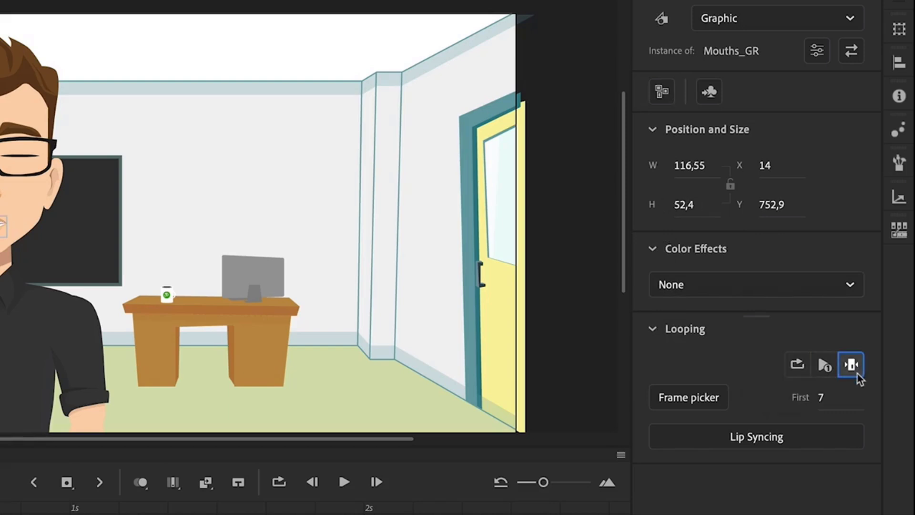
{"action": "left_click", "coordinate": [822, 397]}
{"action": "type", "text": "14"}
{"action": "key", "text": "Return"}
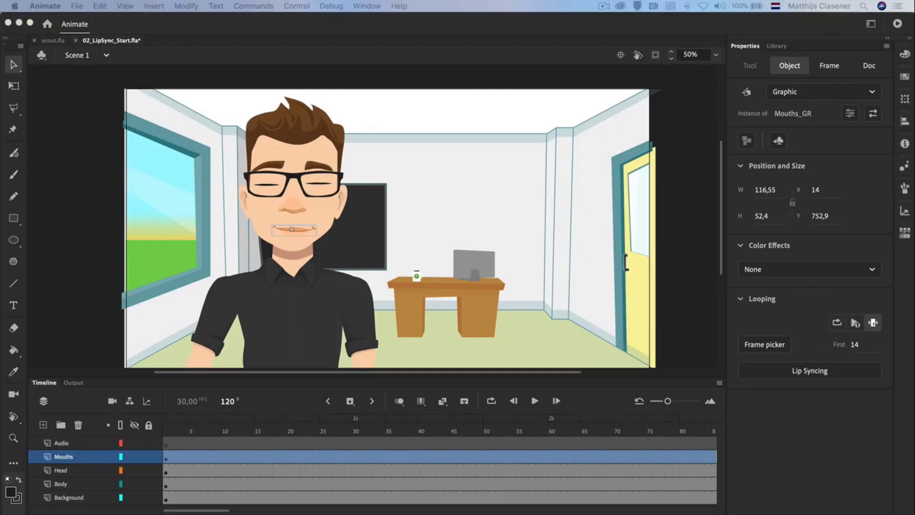
{"action": "left_click", "coordinate": [757, 419]}
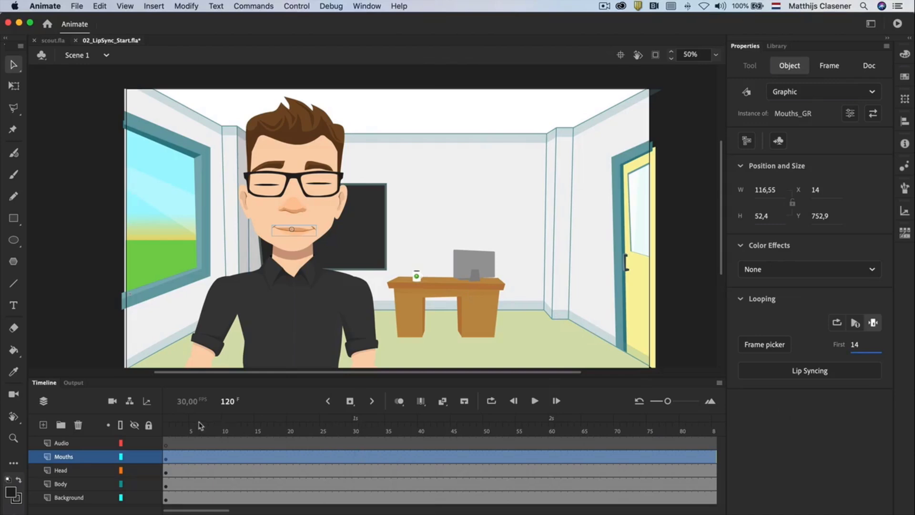
Add a keyframe at frame 10 of the Mouths layer showing the toothy mouth, frame 13
{"action": "left_click_drag", "start_coordinate": [197, 428], "coordinate": [226, 438]}
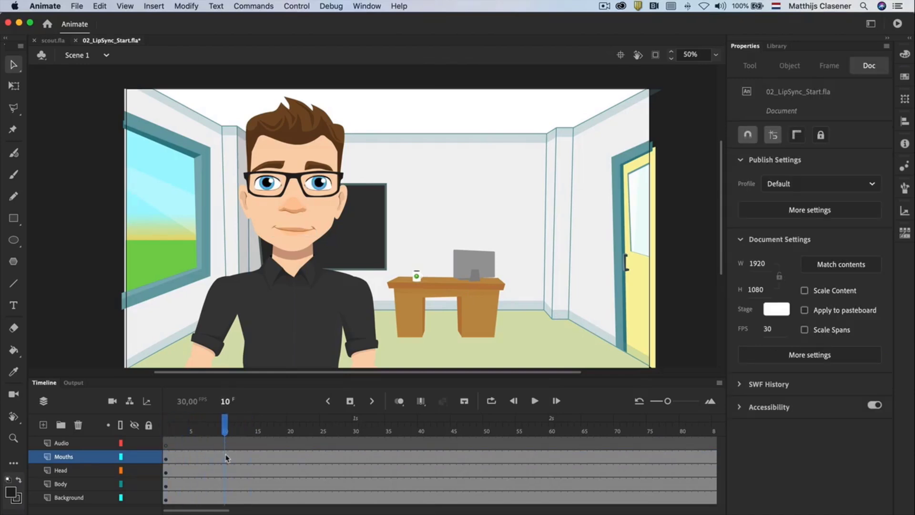
{"action": "left_click", "coordinate": [226, 457]}
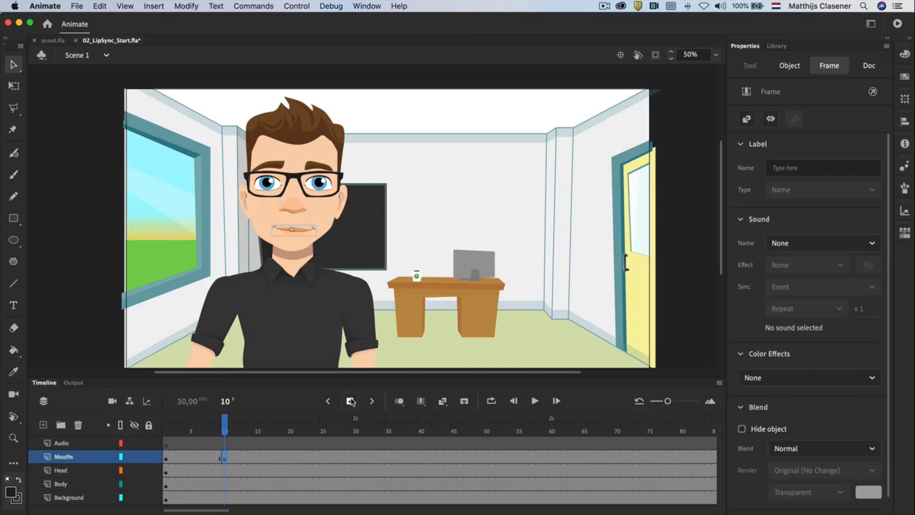
{"action": "left_click", "coordinate": [350, 402]}
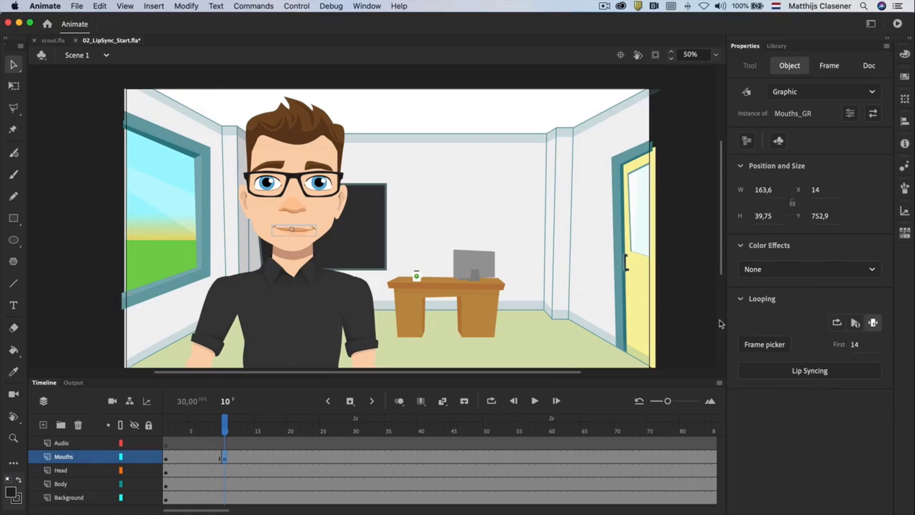
{"action": "left_click", "coordinate": [765, 346]}
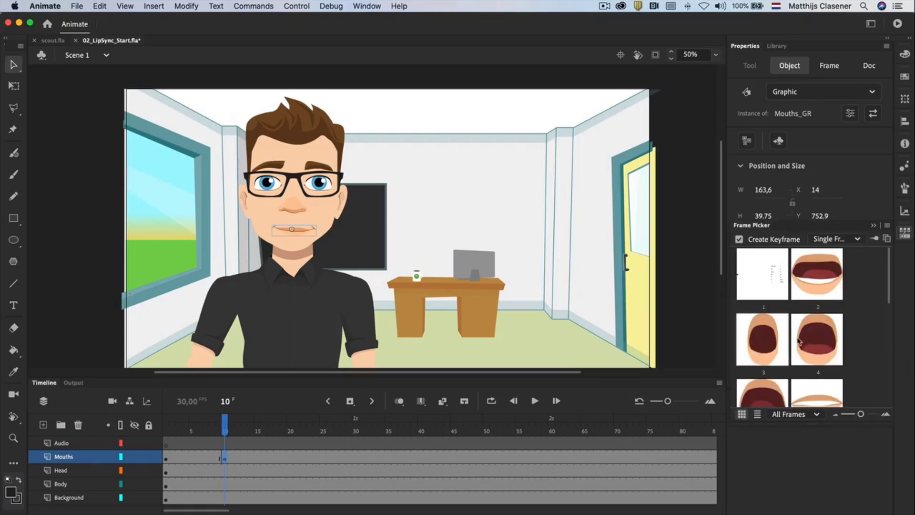
{"action": "left_click_drag", "start_coordinate": [889, 293], "coordinate": [886, 399]}
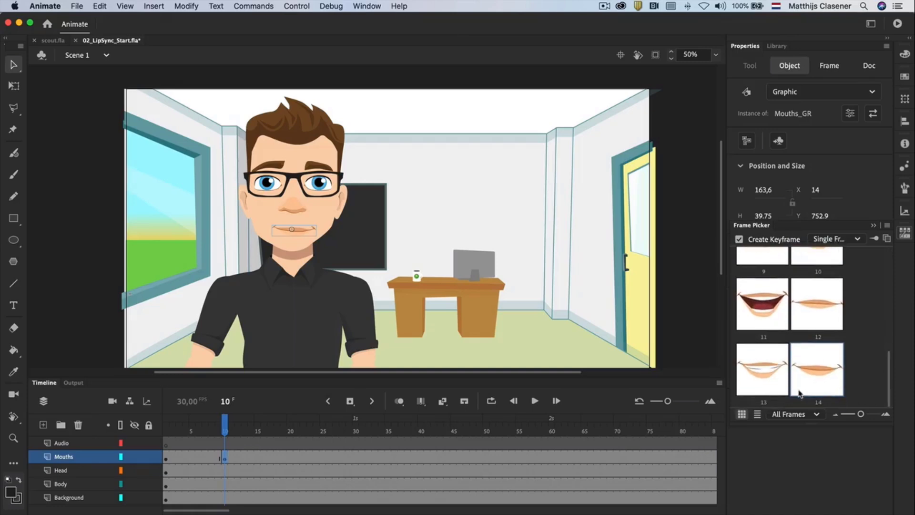
{"action": "left_click", "coordinate": [762, 379]}
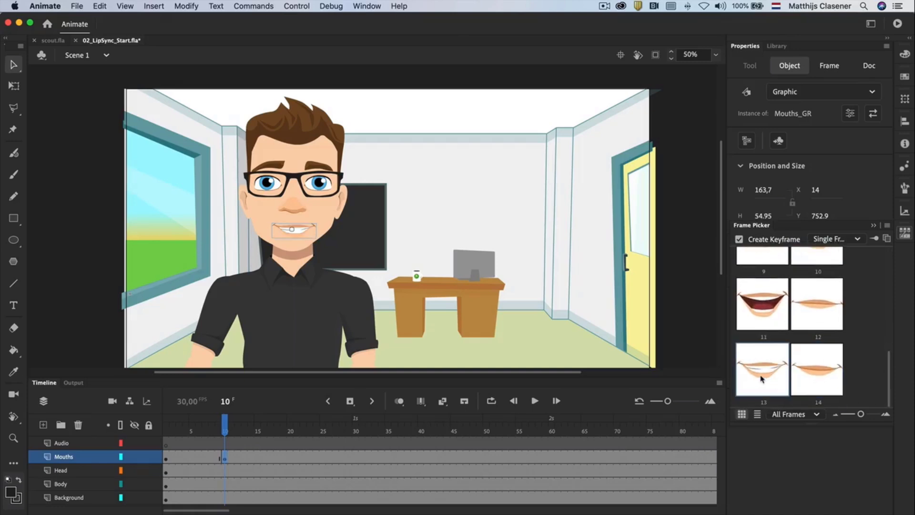
Pin the frame preview to the mouth symbol and float it near the top of the screen
{"action": "left_click", "coordinate": [876, 240]}
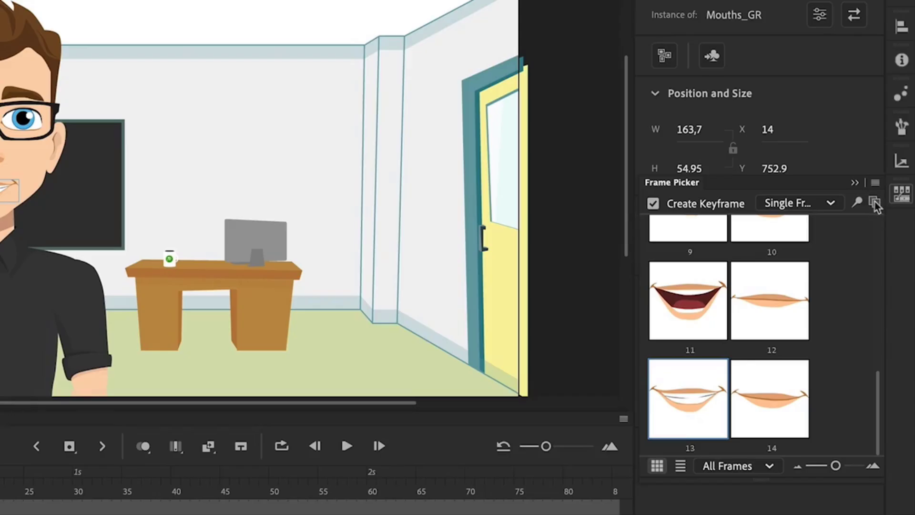
{"action": "left_click", "coordinate": [874, 202]}
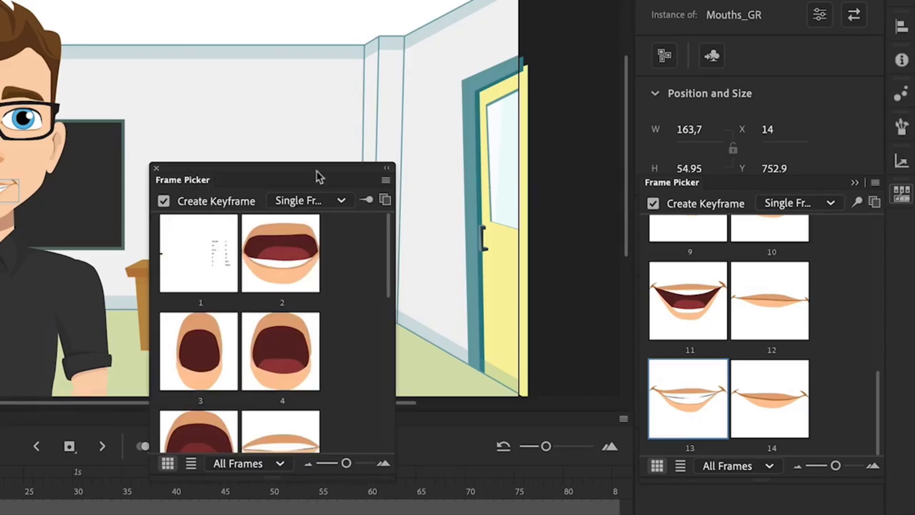
{"action": "left_click_drag", "start_coordinate": [322, 172], "coordinate": [524, 14]}
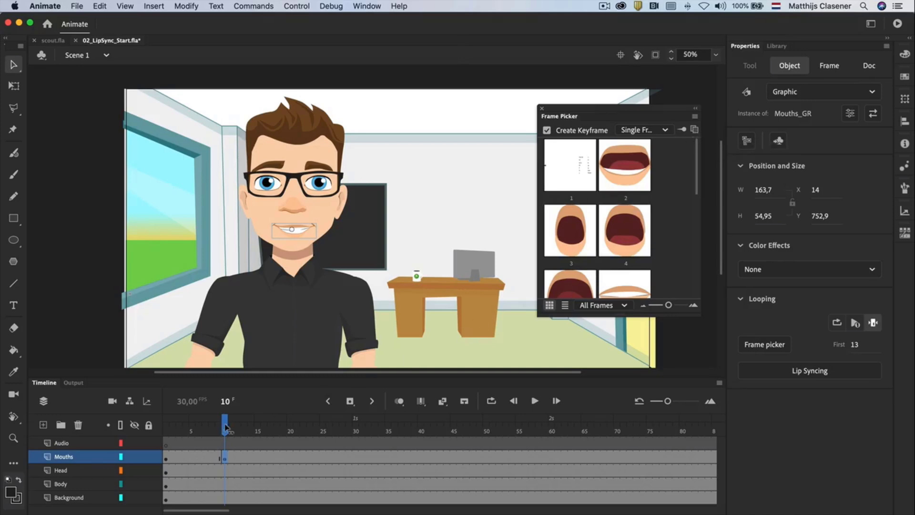
Rewind to frame 1 and play the mouth animation from the start
{"action": "left_click", "coordinate": [220, 453]}
{"action": "key", "text": "shift+comma"}
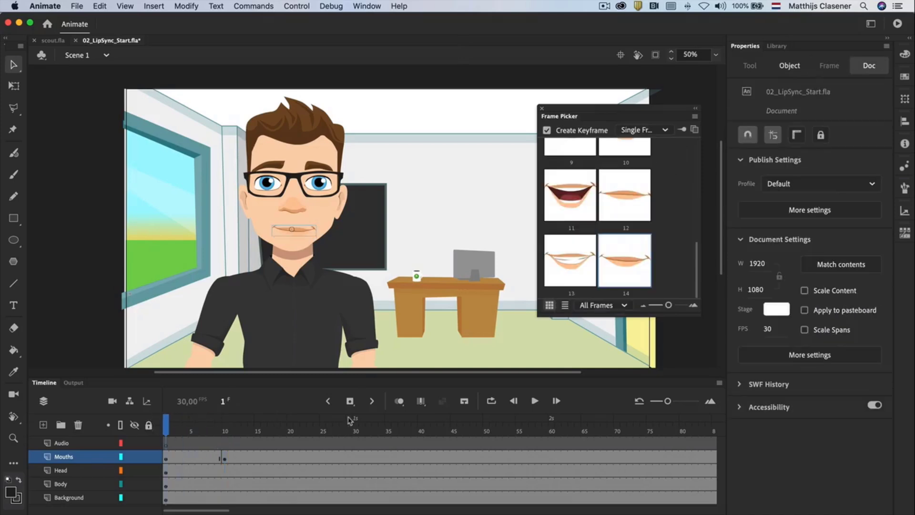
{"action": "left_click", "coordinate": [535, 401]}
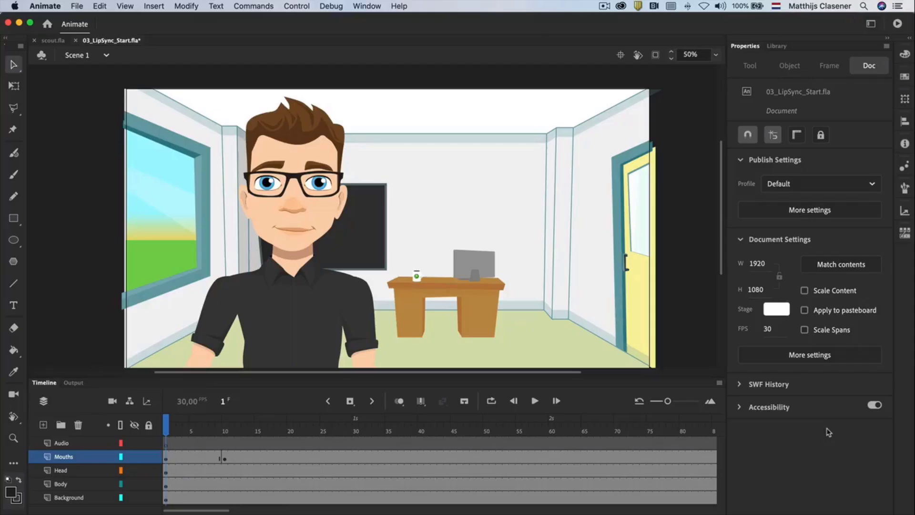
Import Voice_Matt.wav into the library via File > Import > Import to Library
{"action": "left_click_drag", "start_coordinate": [209, 430], "coordinate": [149, 431]}
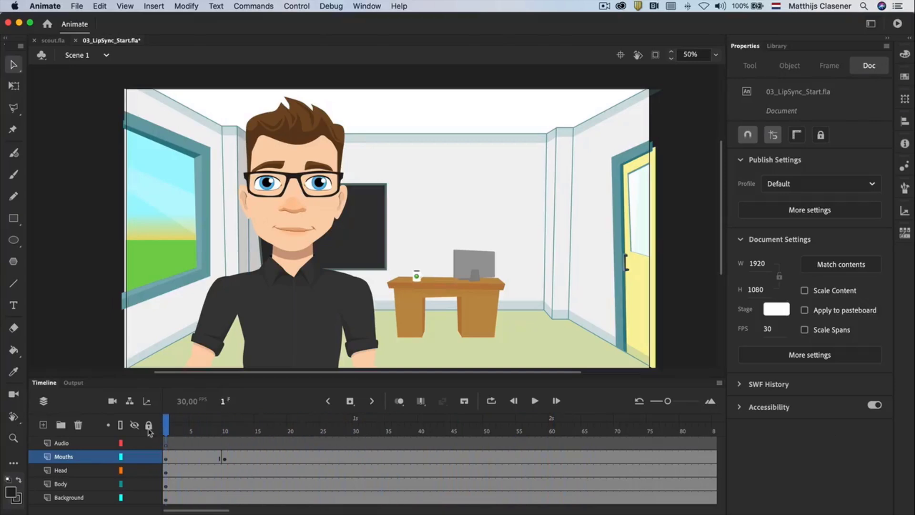
{"action": "left_click", "coordinate": [85, 5]}
{"action": "mouse_move", "coordinate": [159, 150]}
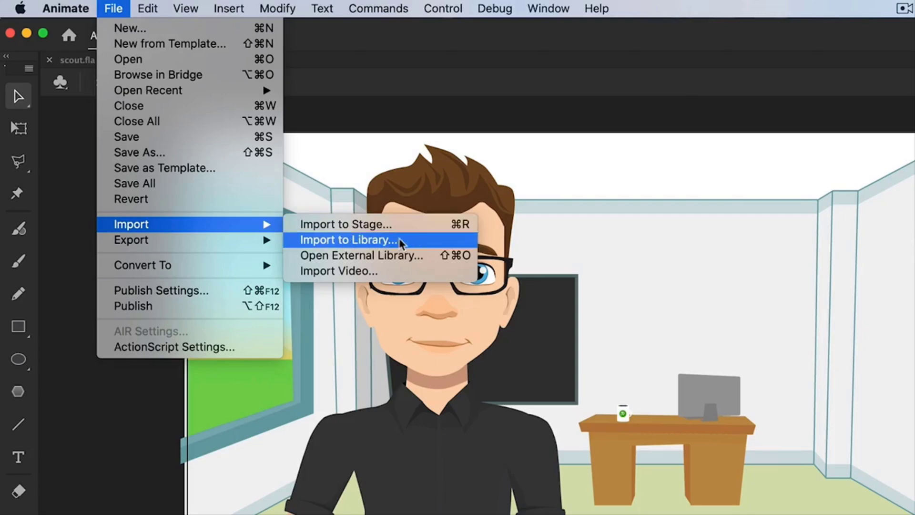
{"action": "left_click", "coordinate": [400, 241]}
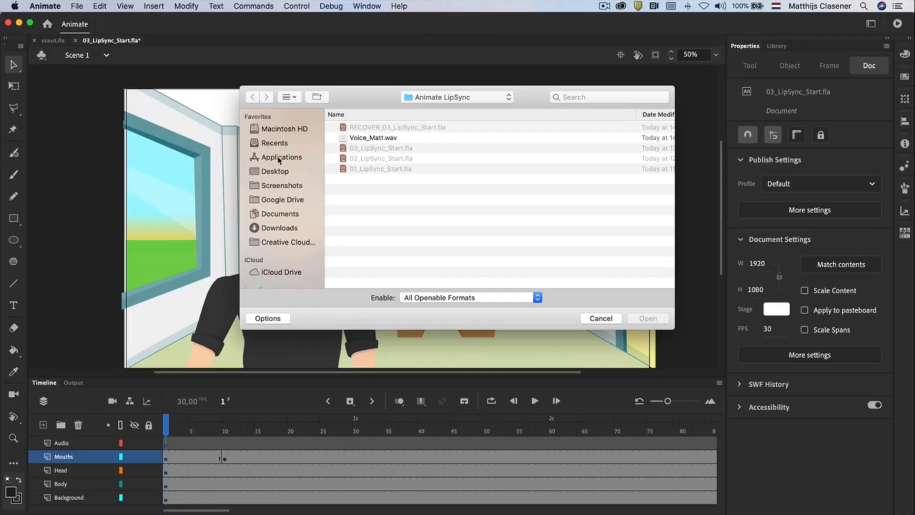
{"action": "left_click", "coordinate": [358, 138]}
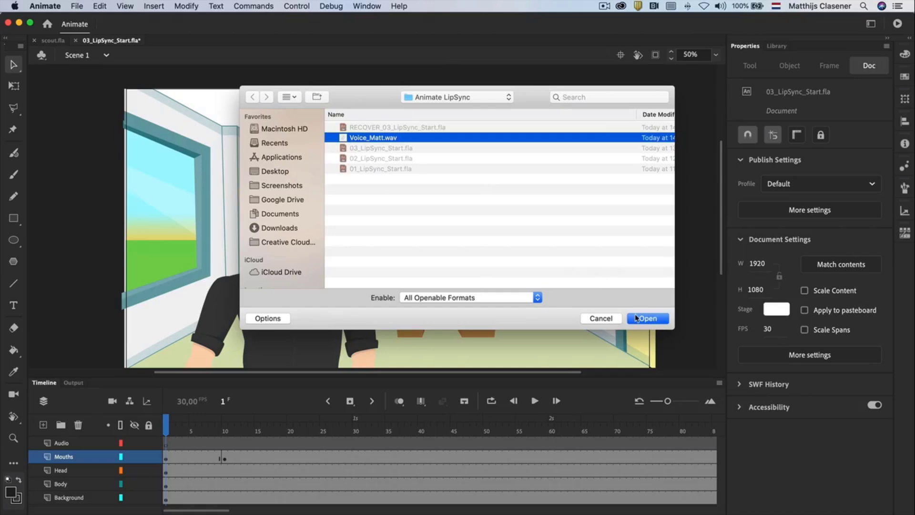
{"action": "left_click", "coordinate": [636, 318]}
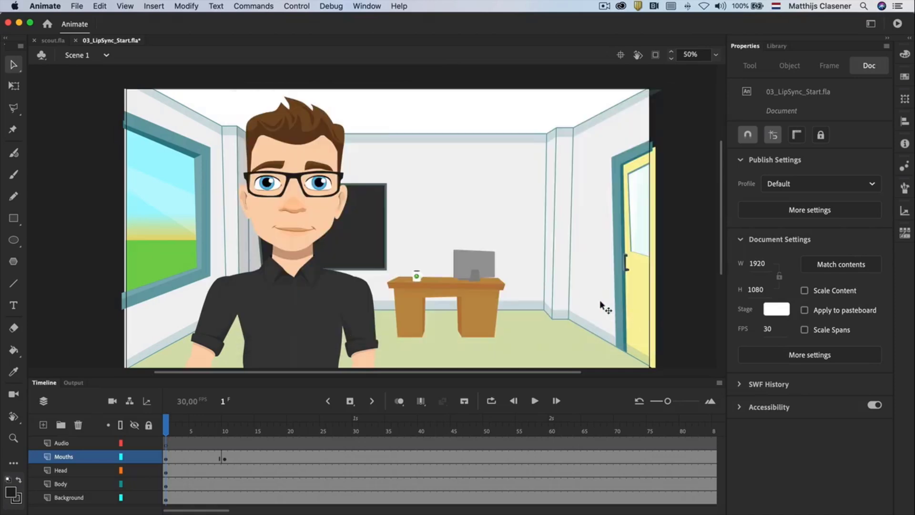
Insert a keyframe at frame 15 on the Audio layer and drag Voice_Matt.wav from the Library onto the stage
{"action": "left_click", "coordinate": [777, 48]}
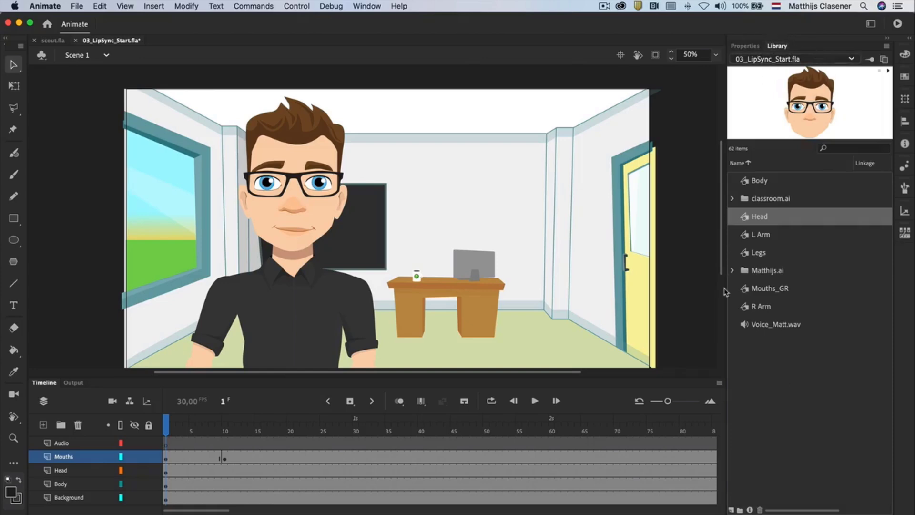
{"action": "left_click", "coordinate": [757, 326]}
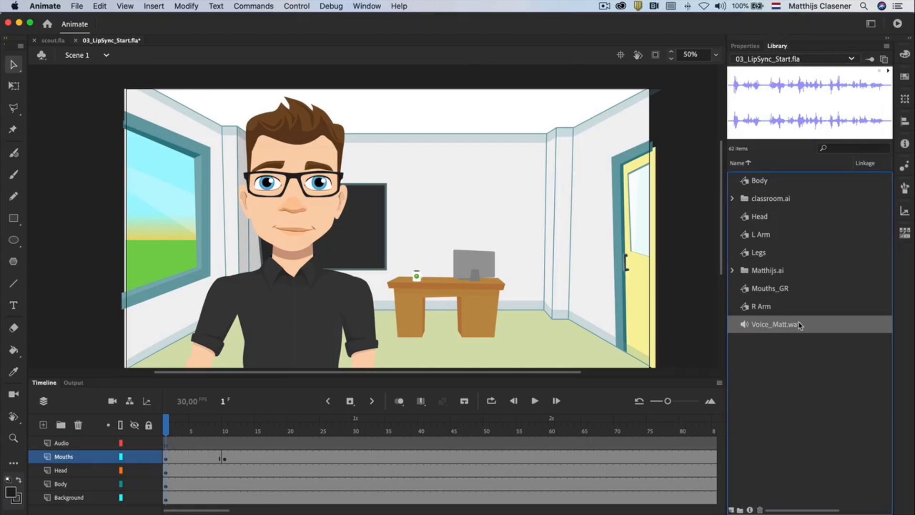
{"action": "left_click", "coordinate": [257, 444]}
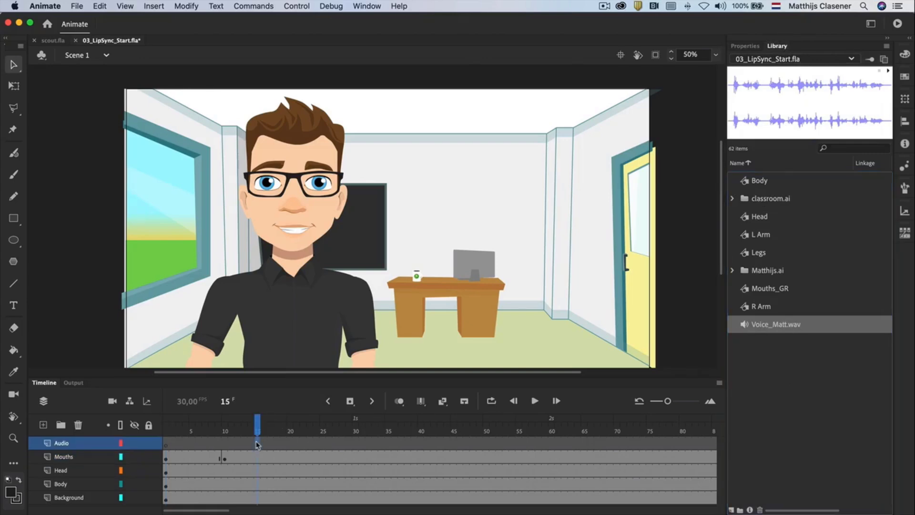
{"action": "left_click", "coordinate": [350, 402]}
{"action": "left_click_drag", "start_coordinate": [740, 328], "coordinate": [325, 258]}
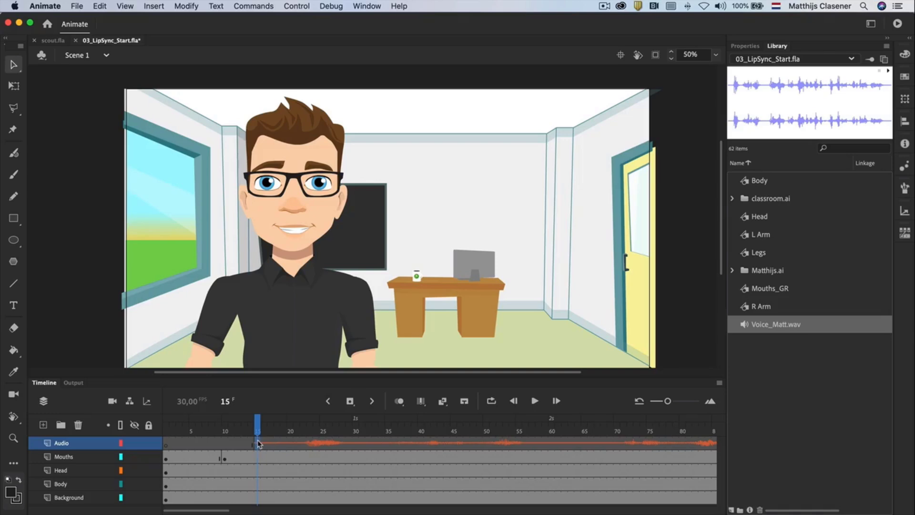
{"action": "left_click", "coordinate": [534, 401]}
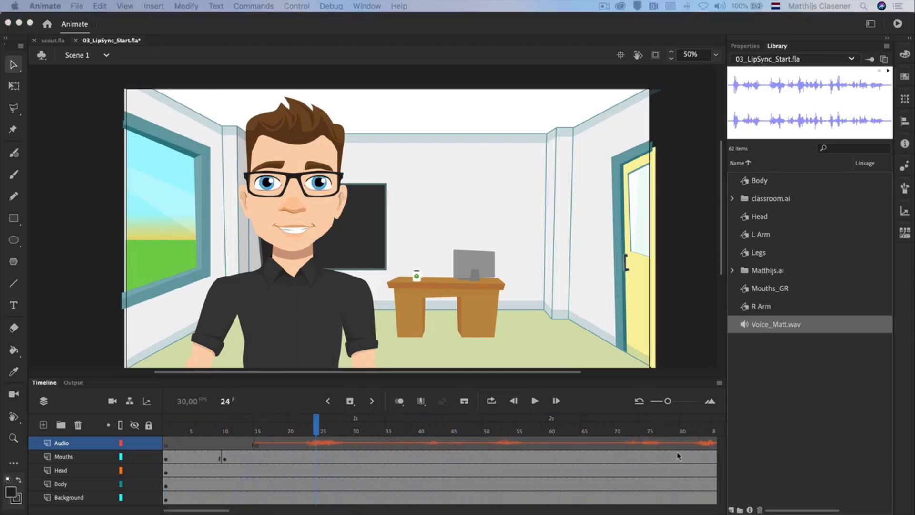
{"action": "left_click", "coordinate": [318, 429]}
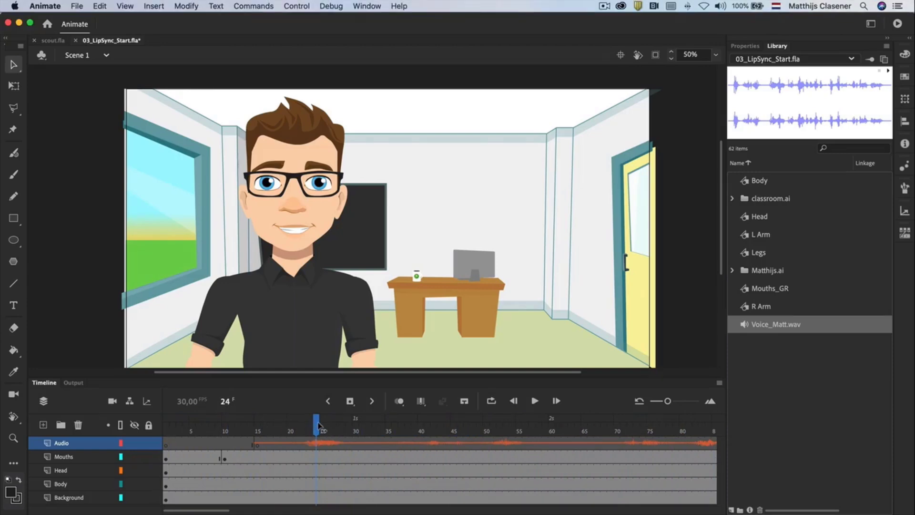
{"action": "left_click_drag", "start_coordinate": [317, 424], "coordinate": [356, 425]}
{"action": "left_click", "coordinate": [535, 401]}
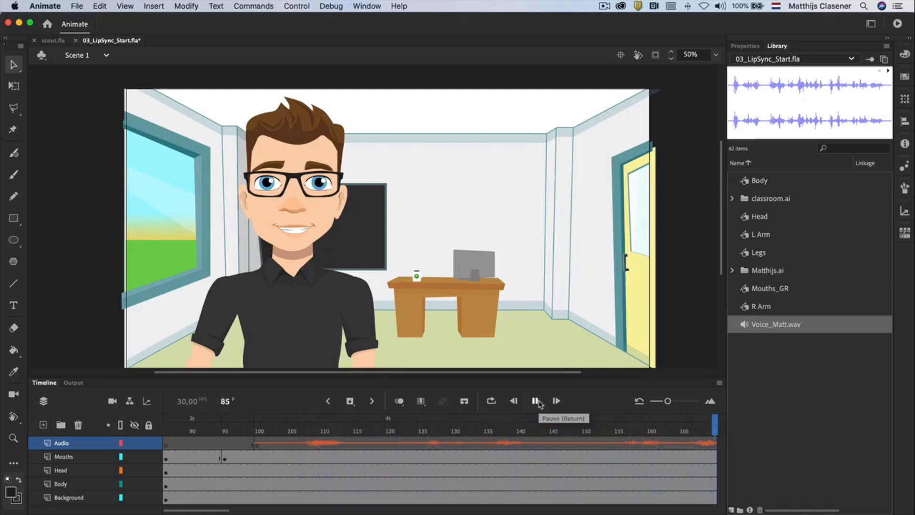
{"action": "left_click", "coordinate": [536, 401]}
{"action": "scroll", "coordinate": [414, 426], "scroll_direction": "left", "scroll_amount": 10}
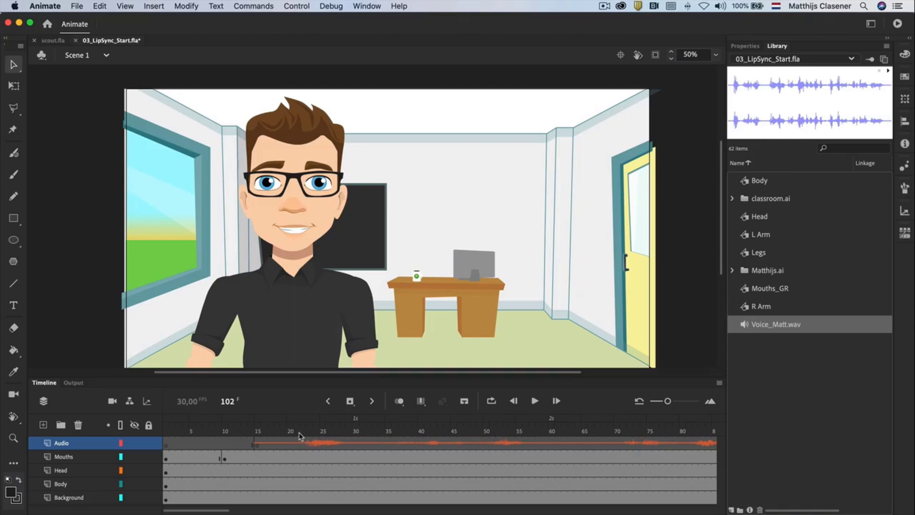
Set the frame-15 sound keyframe's Sync option to Stream in Properties
{"action": "left_click", "coordinate": [319, 444]}
{"action": "left_click", "coordinate": [258, 444]}
{"action": "left_click", "coordinate": [746, 46]}
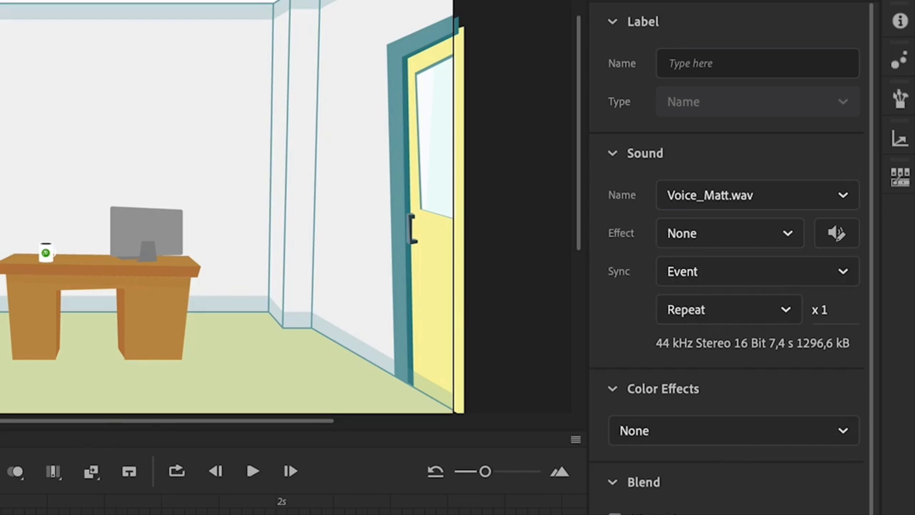
{"action": "left_click", "coordinate": [788, 279]}
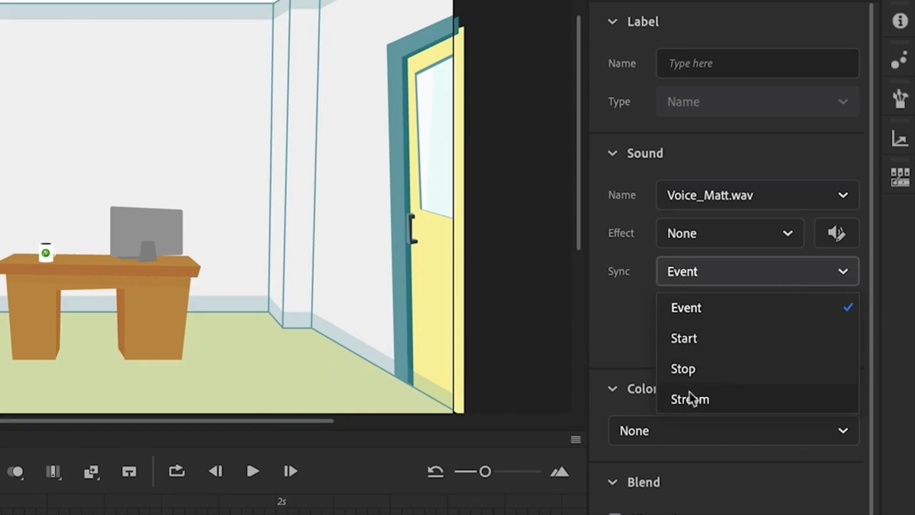
{"action": "left_click", "coordinate": [717, 399]}
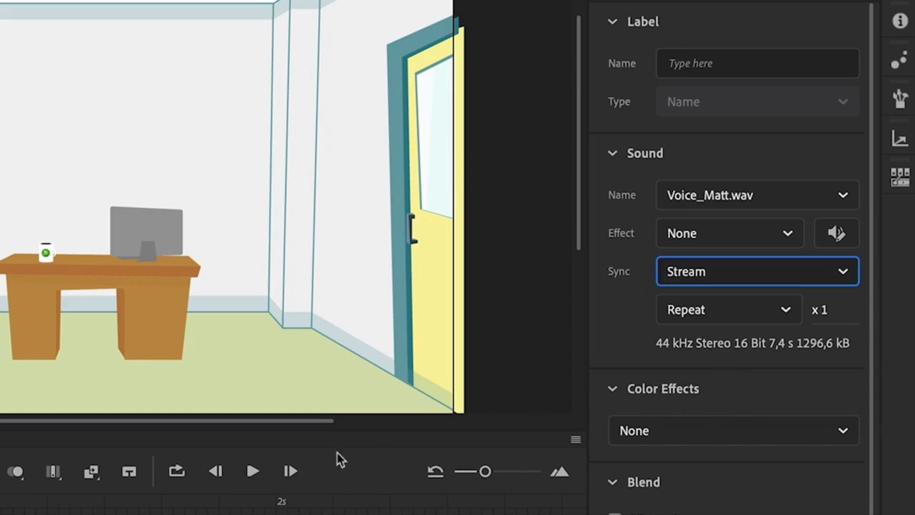
Play the timeline to hear the streamed voice in step with the frames
{"action": "left_click", "coordinate": [252, 471]}
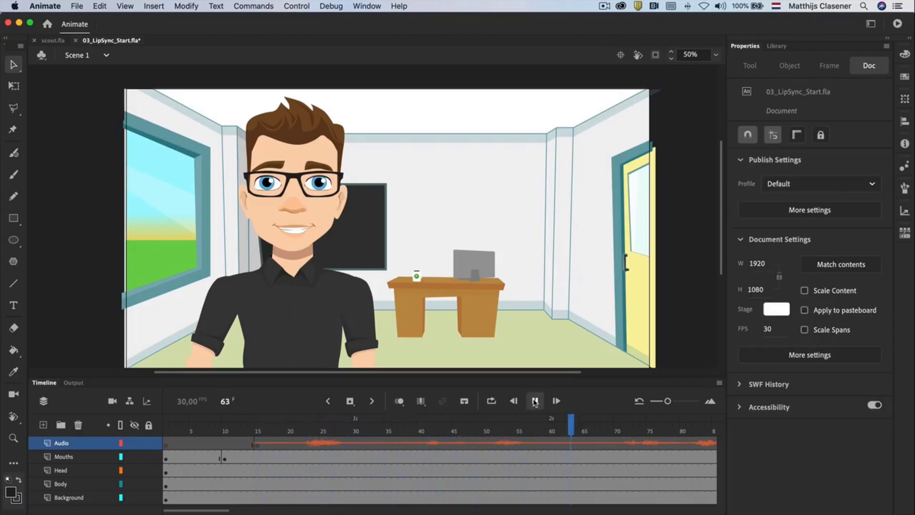
{"action": "left_click", "coordinate": [534, 401]}
{"action": "left_click", "coordinate": [535, 401]}
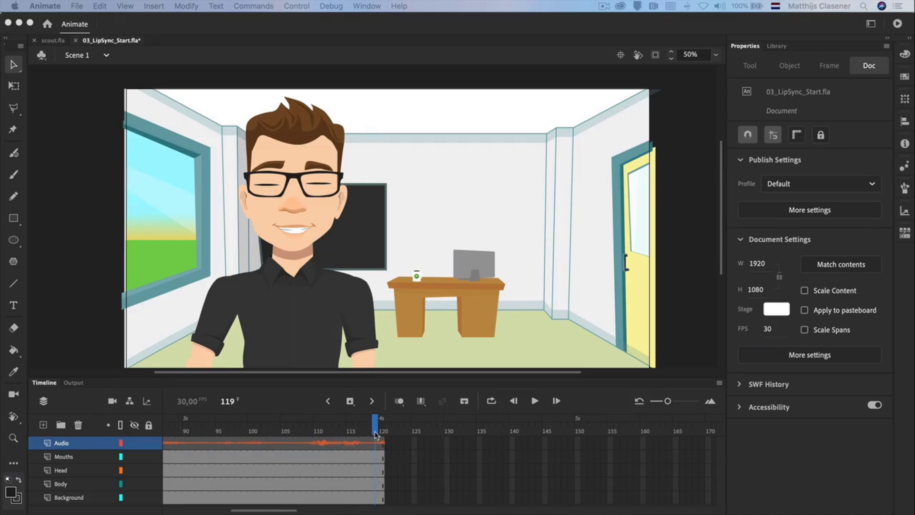
Insert frames up to frame 235 across all five layers
{"action": "scroll", "coordinate": [518, 446], "scroll_direction": "right", "scroll_amount": 10}
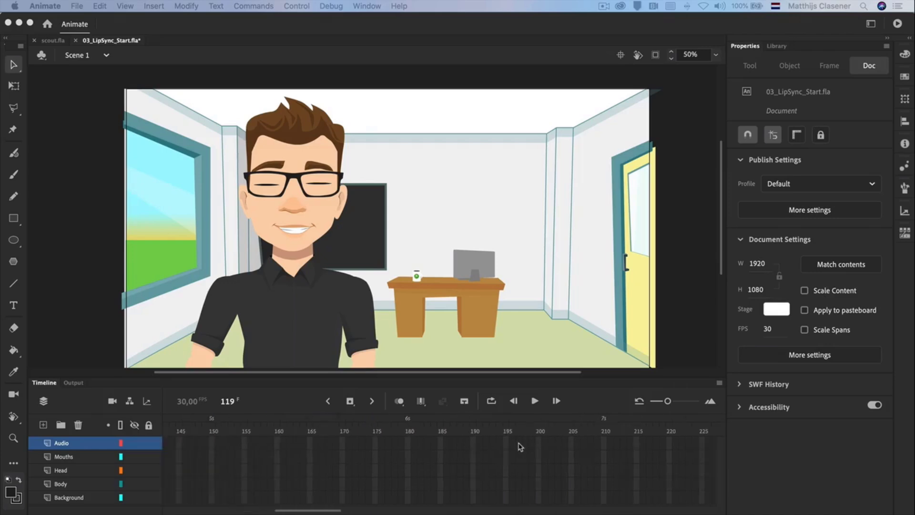
{"action": "left_click", "coordinate": [611, 499]}
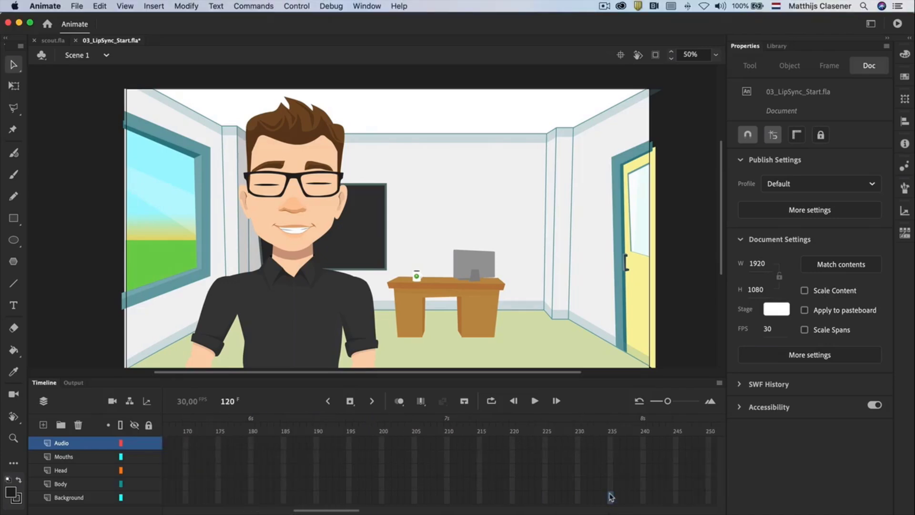
{"action": "left_click", "coordinate": [352, 402]}
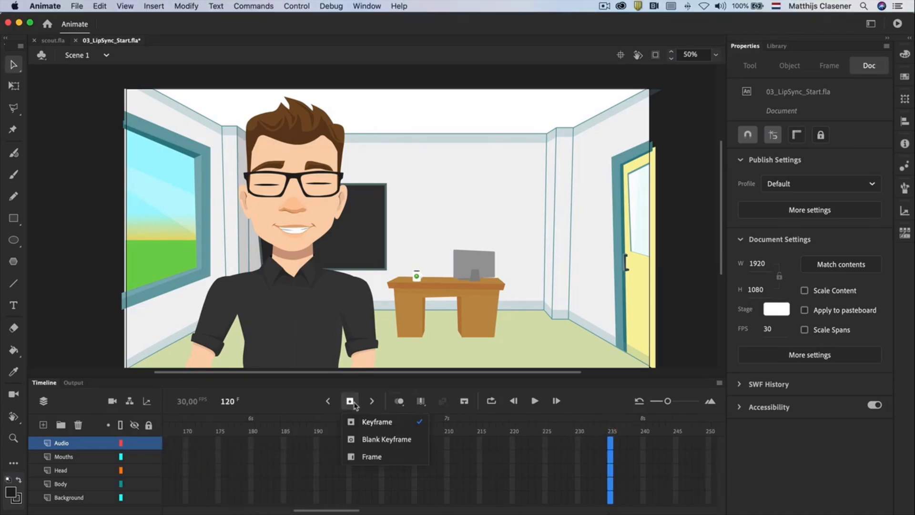
{"action": "left_click", "coordinate": [376, 456]}
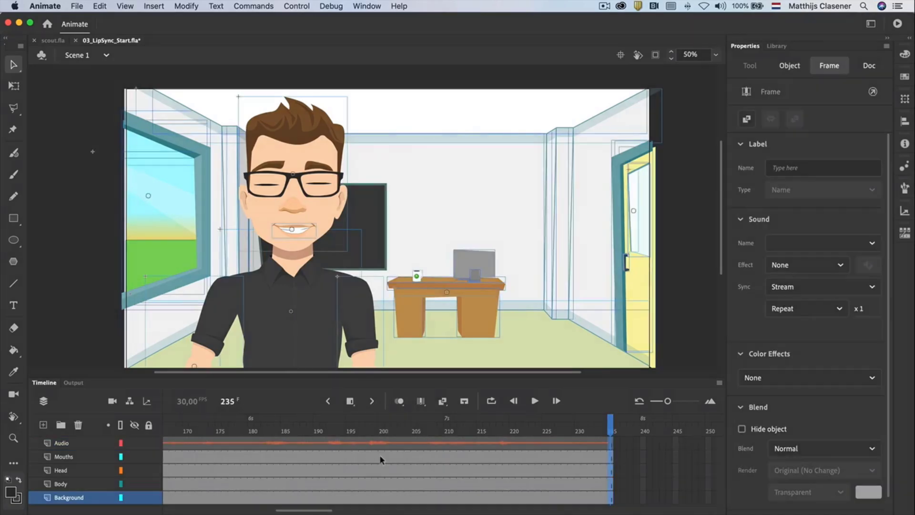
{"action": "scroll", "coordinate": [410, 445], "scroll_direction": "left", "scroll_amount": 10}
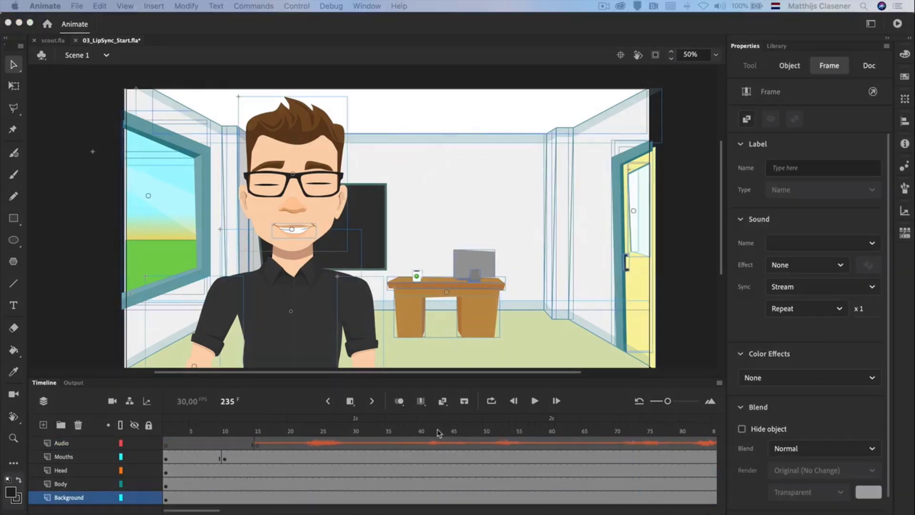
Insert a keyframe at frame 15 on the Mouths layer
{"action": "left_click", "coordinate": [257, 457]}
{"action": "left_click", "coordinate": [350, 401]}
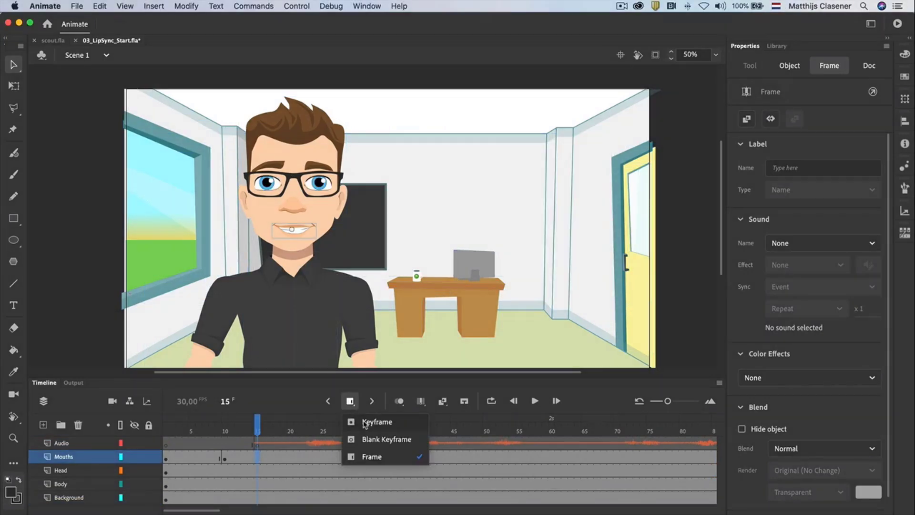
{"action": "left_click", "coordinate": [377, 422]}
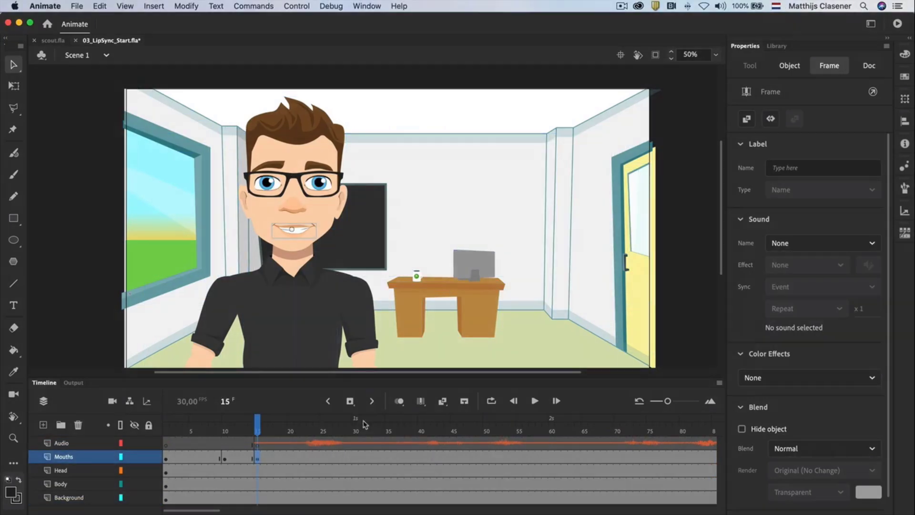
Enter the Mouths_GR symbol and scrub back to its first mouth frame
{"action": "double_click", "coordinate": [296, 233]}
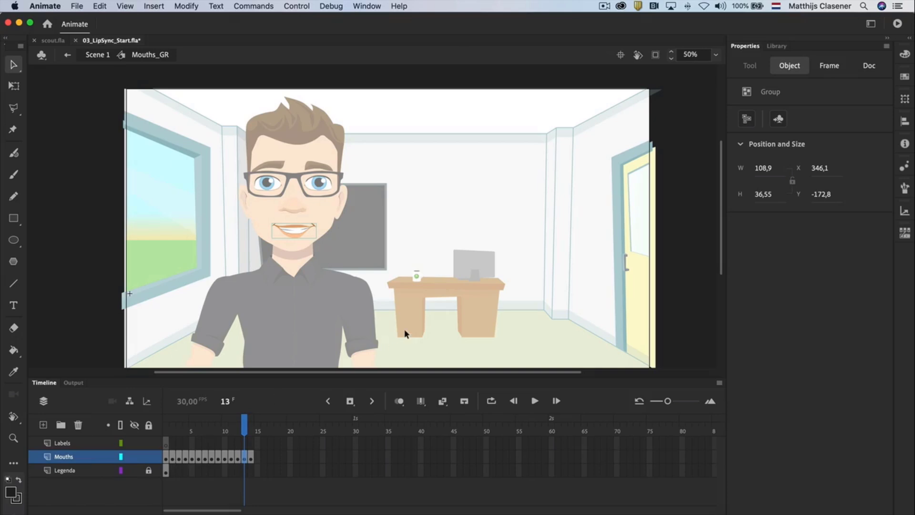
{"action": "scroll", "coordinate": [405, 332], "scroll_direction": "right", "scroll_amount": 5}
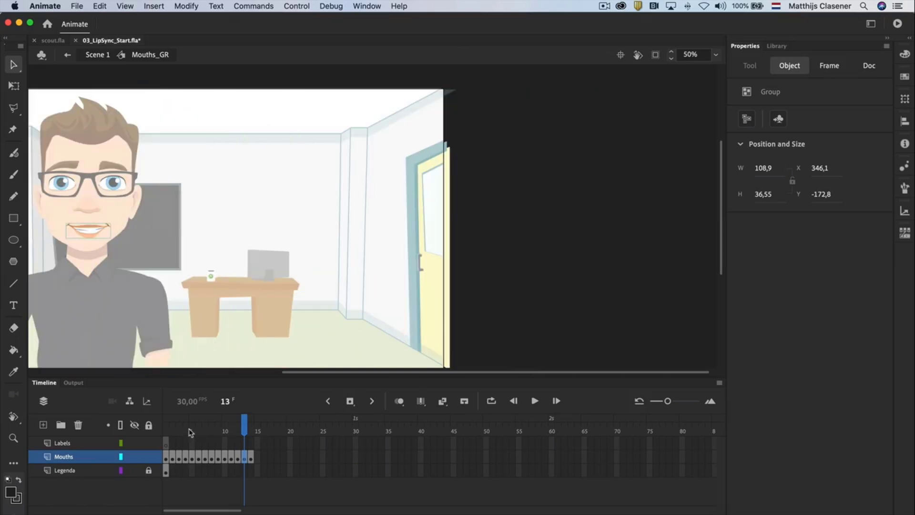
{"action": "left_click_drag", "start_coordinate": [188, 429], "coordinate": [164, 430]}
{"action": "left_click", "coordinate": [166, 433]}
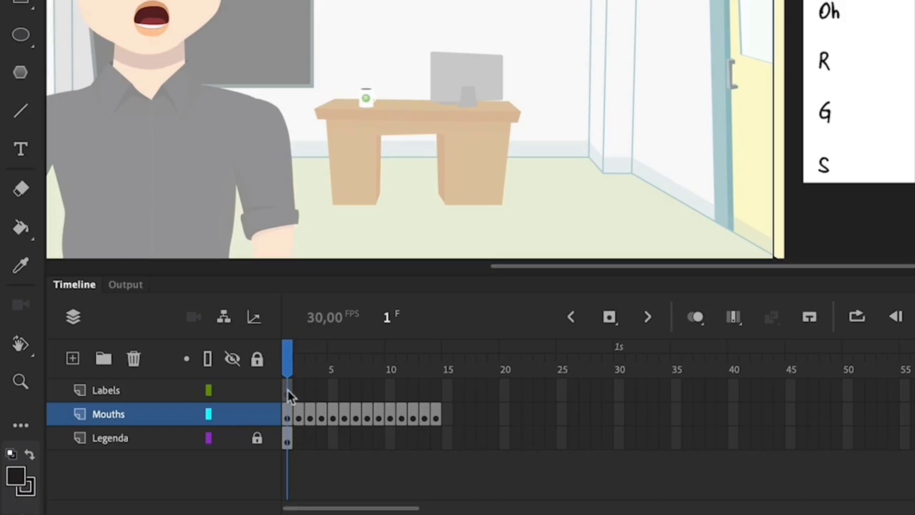
Label frame 1 of the Labels layer 'Surprised'
{"action": "left_click", "coordinate": [288, 390]}
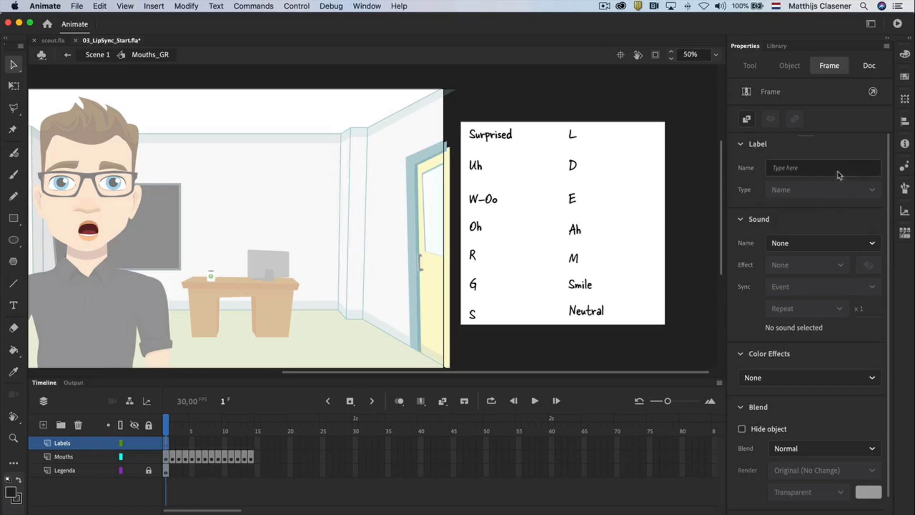
{"action": "left_click", "coordinate": [808, 170]}
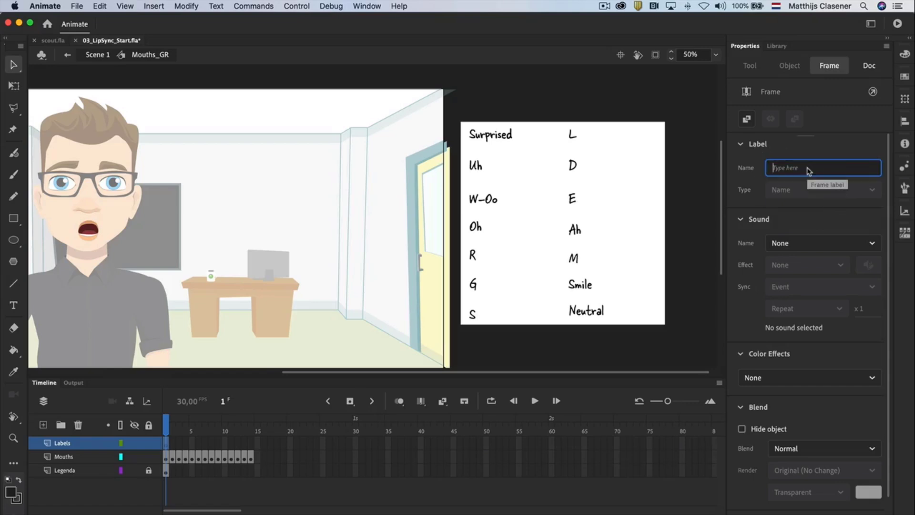
{"action": "type", "text": "Surprised"}
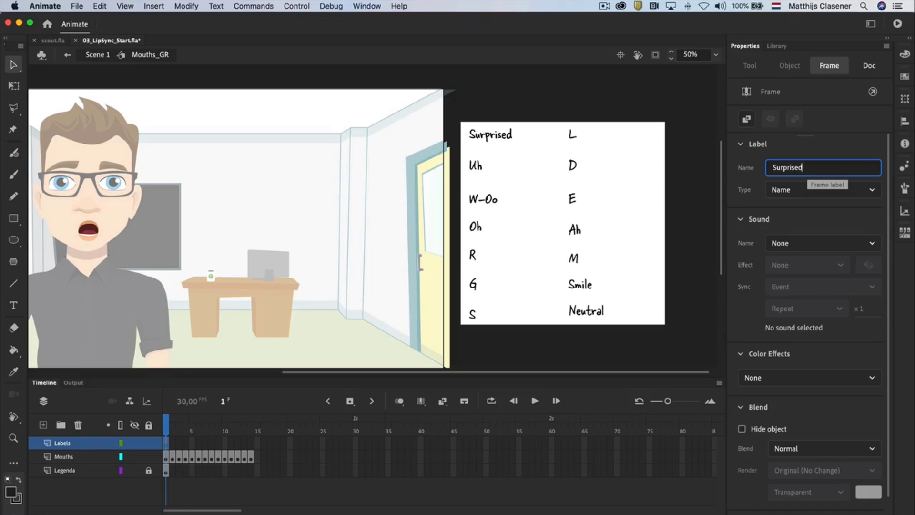
{"action": "key", "text": "Return"}
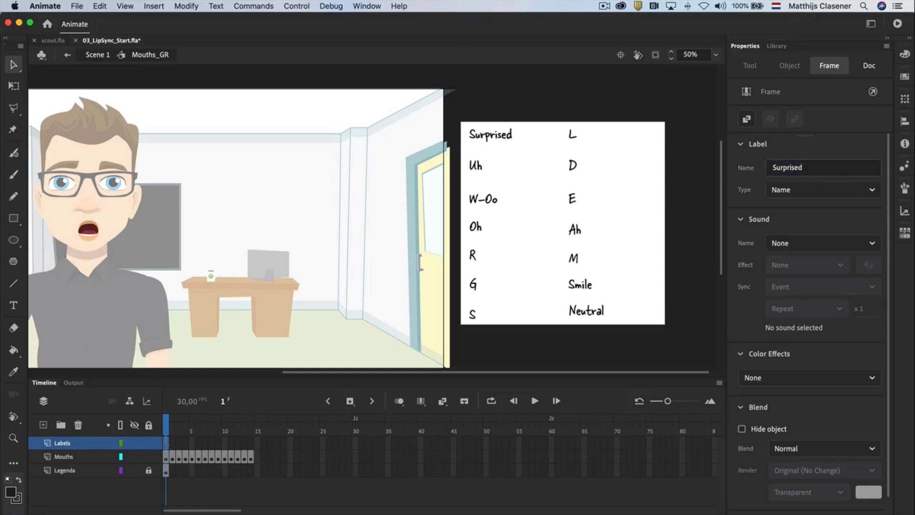
Extend the Legenda layer to frame 14 and add a label keyframe at frame 2
{"action": "left_click", "coordinate": [172, 445]}
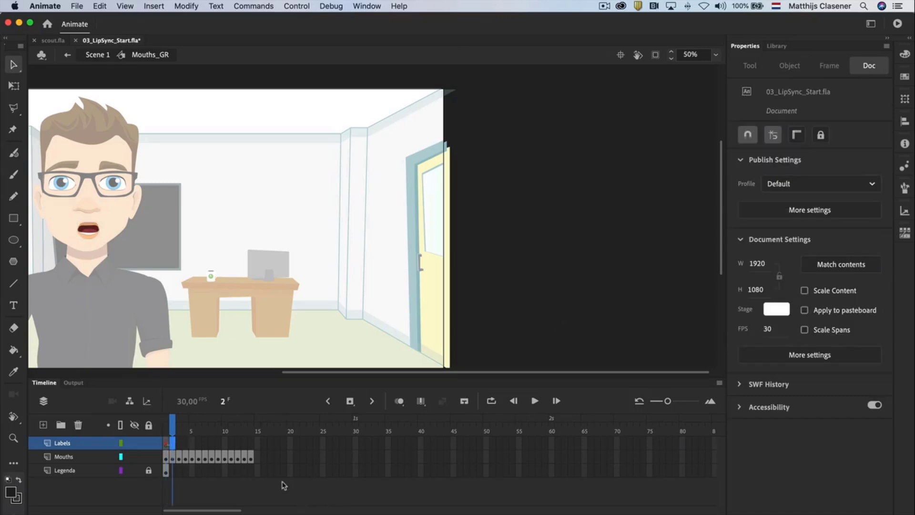
{"action": "left_click", "coordinate": [253, 470]}
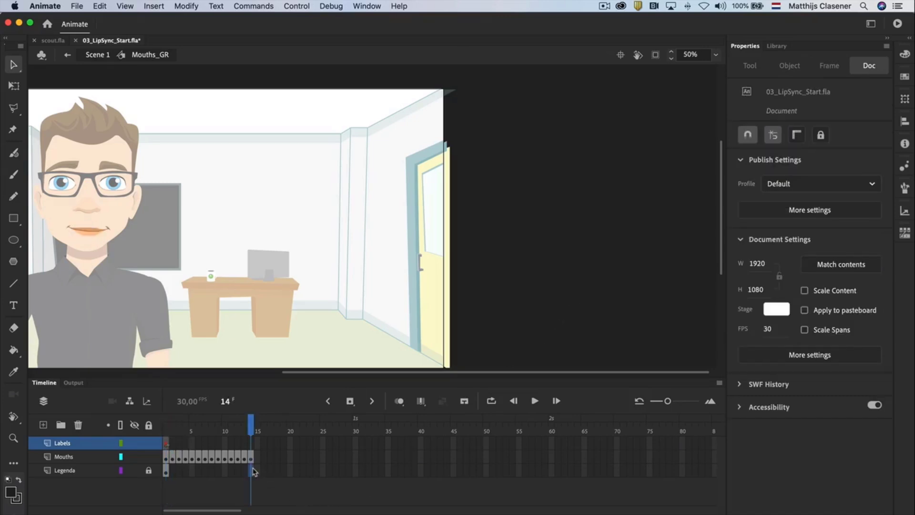
{"action": "left_click", "coordinate": [352, 401]}
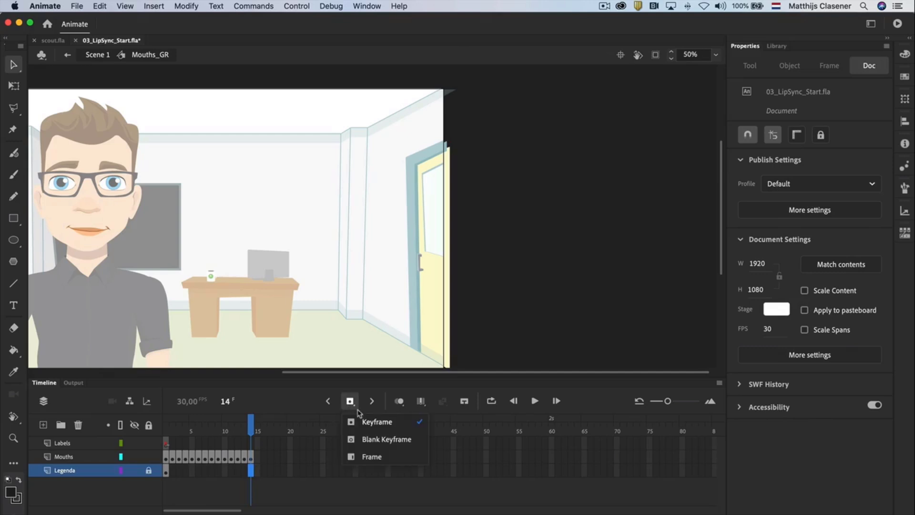
{"action": "left_click", "coordinate": [385, 457]}
{"action": "left_click_drag", "start_coordinate": [259, 431], "coordinate": [176, 445]}
{"action": "left_click", "coordinate": [175, 445]}
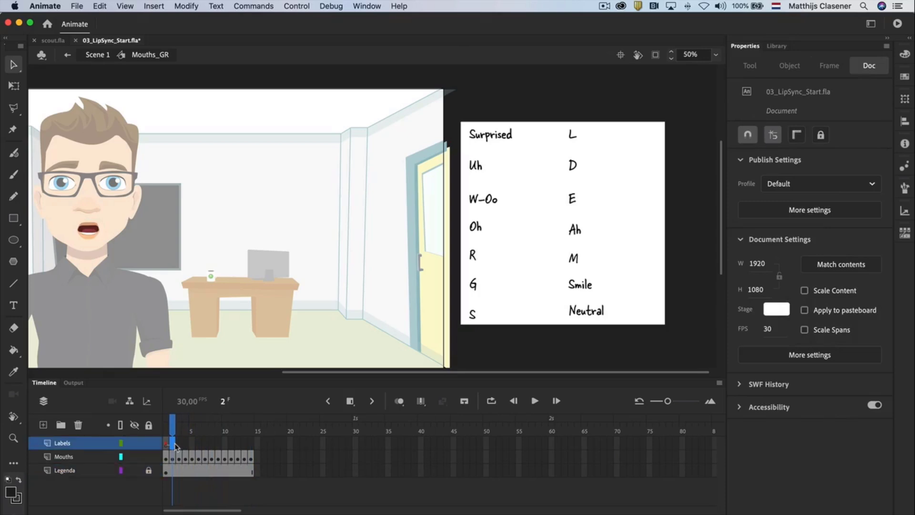
{"action": "left_click", "coordinate": [350, 401]}
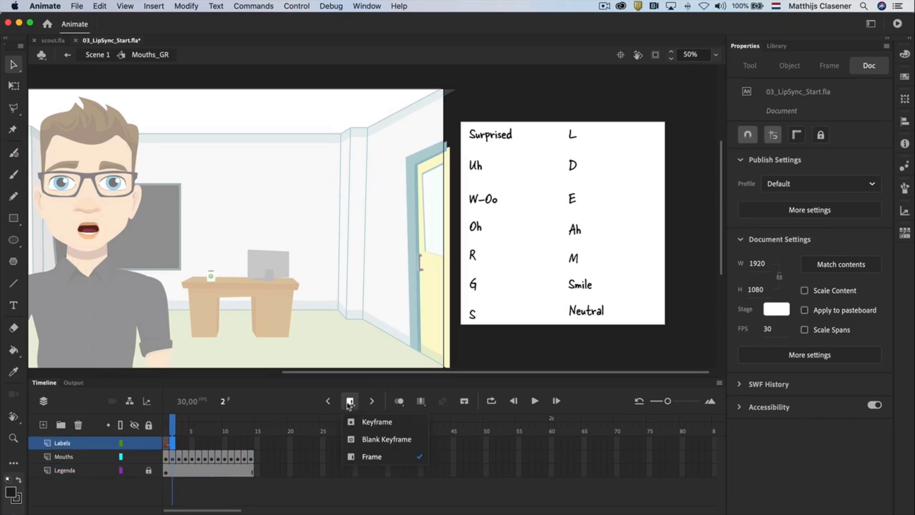
{"action": "left_click", "coordinate": [376, 421]}
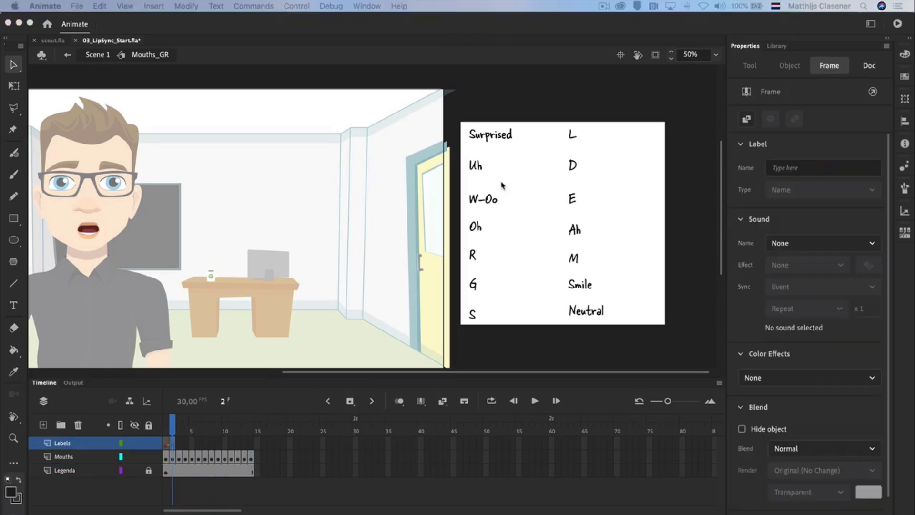
Label the next keyframes W-Oo, Oh, R, G and S, adding each with F6
{"action": "left_click", "coordinate": [823, 167]}
{"action": "type", "text": "W-Oo"}
{"action": "key", "text": "F6"}
{"action": "left_click", "coordinate": [792, 168]}
{"action": "type", "text": "Oh"}
{"action": "key", "text": "F6"}
{"action": "type", "text": "R"}
{"action": "key", "text": "F6"}
{"action": "type", "text": "G"}
{"action": "key", "text": "F6"}
{"action": "type", "text": "S"}
{"action": "key", "text": "F6"}
Label the remaining keyframes L, D, E, Ah, M, Smile and Neutral, then delete the Legenda layer
{"action": "type", "text": "L"}
{"action": "key", "text": "F6"}
{"action": "type", "text": "D"}
{"action": "key", "text": "F6"}
{"action": "type", "text": "E"}
{"action": "key", "text": "F6"}
{"action": "type", "text": "Ah"}
{"action": "key", "text": "F6"}
{"action": "type", "text": "M"}
{"action": "key", "text": "F6"}
{"action": "type", "text": "Smile"}
{"action": "key", "text": "F6"}
{"action": "type", "text": "Neutral"}
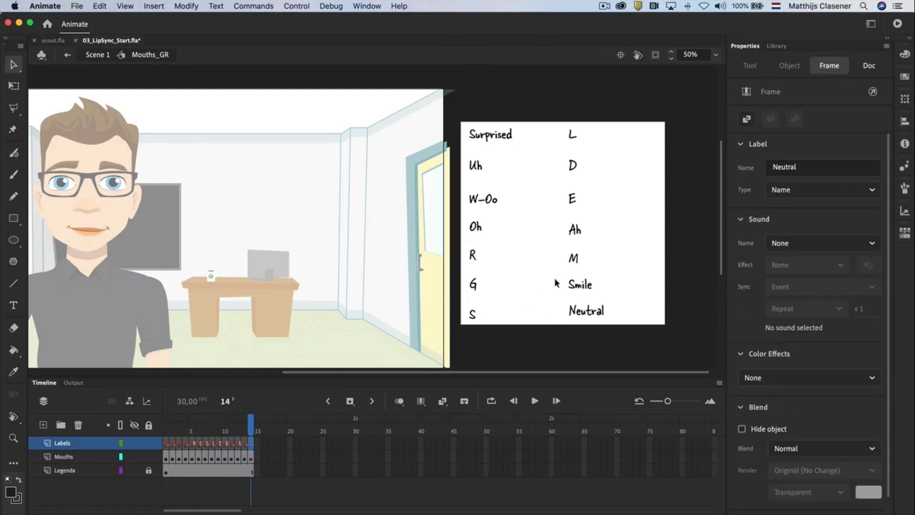
{"action": "left_click", "coordinate": [60, 471]}
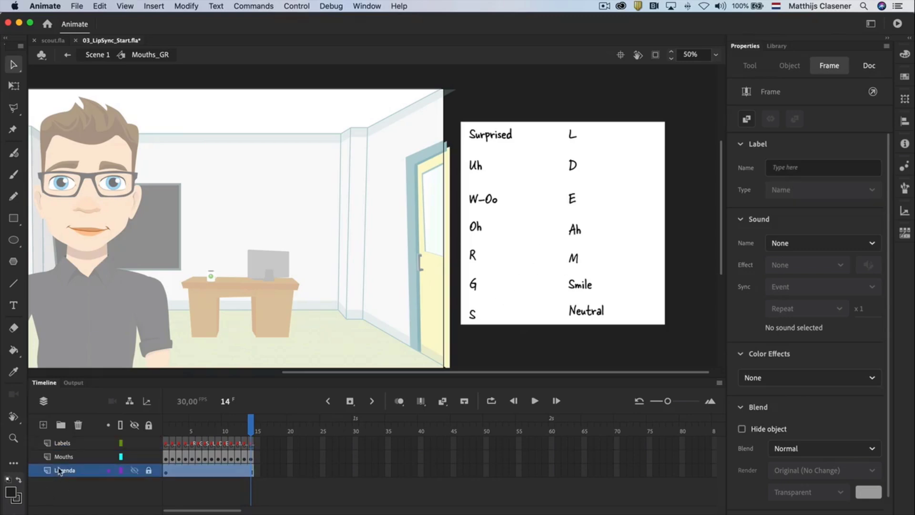
{"action": "left_click", "coordinate": [78, 425]}
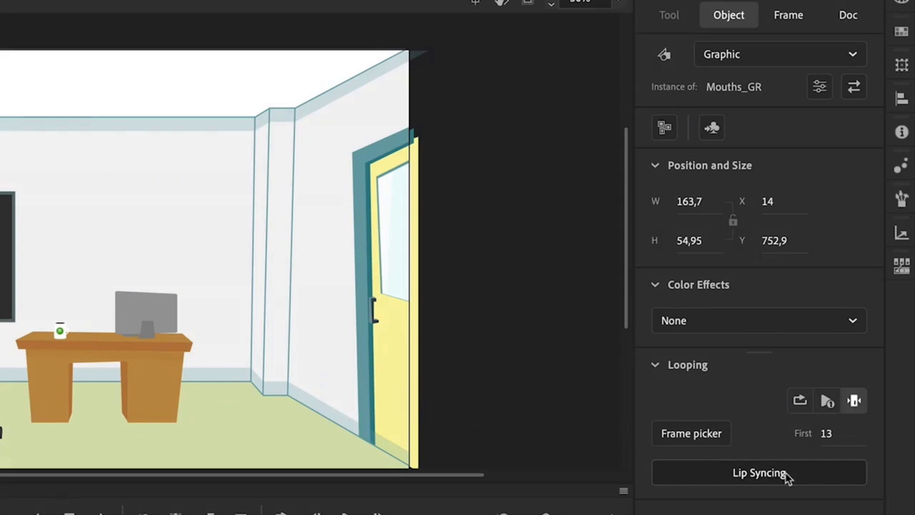
Open Lip Syncing and assign mouth frames to the Neutral (frame 14), Ah, D and Ee visemes
{"action": "left_click", "coordinate": [784, 472]}
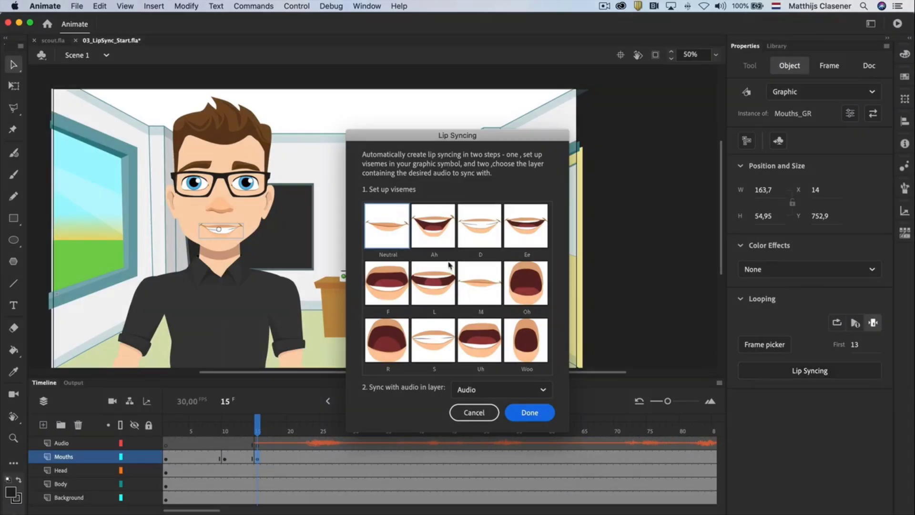
{"action": "left_click", "coordinate": [388, 239]}
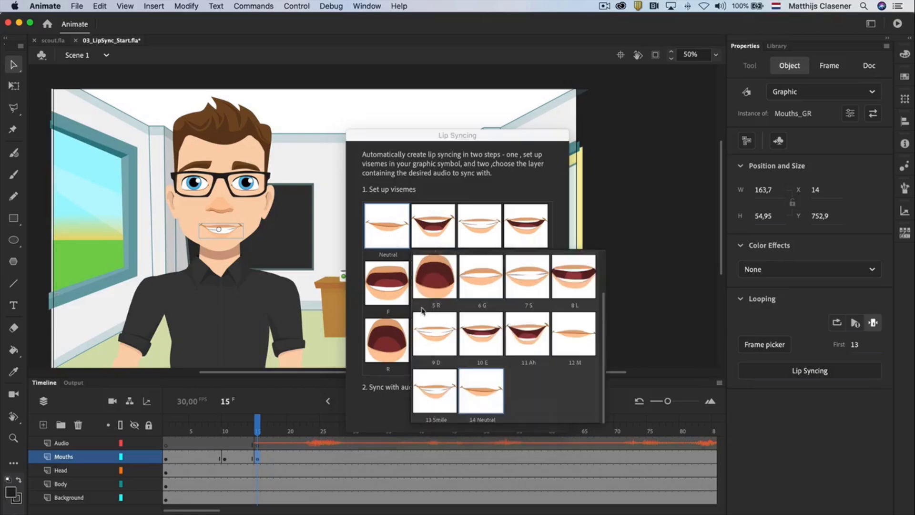
{"action": "left_click", "coordinate": [488, 389]}
{"action": "left_click", "coordinate": [588, 397]}
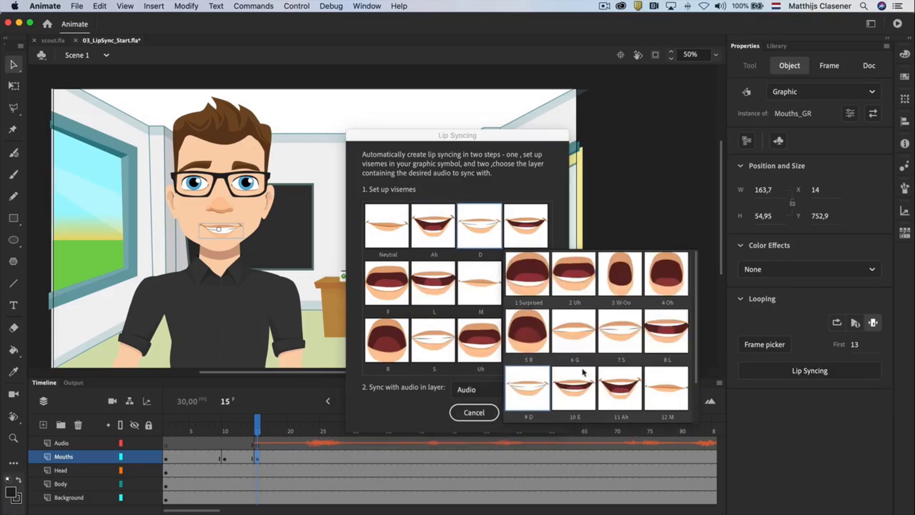
{"action": "left_click", "coordinate": [527, 388]}
{"action": "left_click", "coordinate": [618, 389]}
Assign mouth frames to the F, L, M (frame 12), Oh, R, Uh and Woo visemes
{"action": "scroll", "coordinate": [524, 412], "scroll_direction": "down", "scroll_amount": 2}
{"action": "scroll", "coordinate": [537, 407], "scroll_direction": "up", "scroll_amount": 2}
{"action": "left_click", "coordinate": [435, 281]}
{"action": "left_click", "coordinate": [495, 302]}
{"action": "left_click", "coordinate": [667, 445]}
{"action": "left_click", "coordinate": [713, 331]}
{"action": "left_click", "coordinate": [434, 446]}
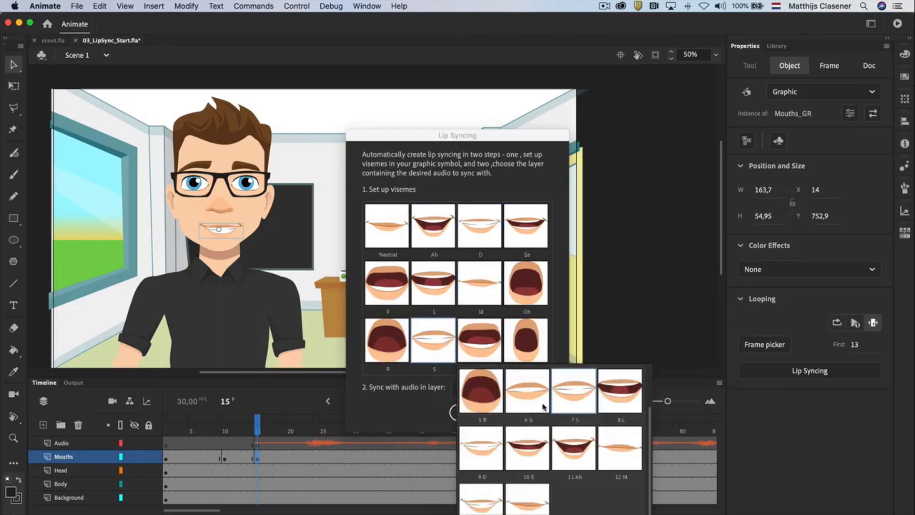
{"action": "left_click", "coordinate": [535, 390]}
{"action": "left_click", "coordinate": [666, 388]}
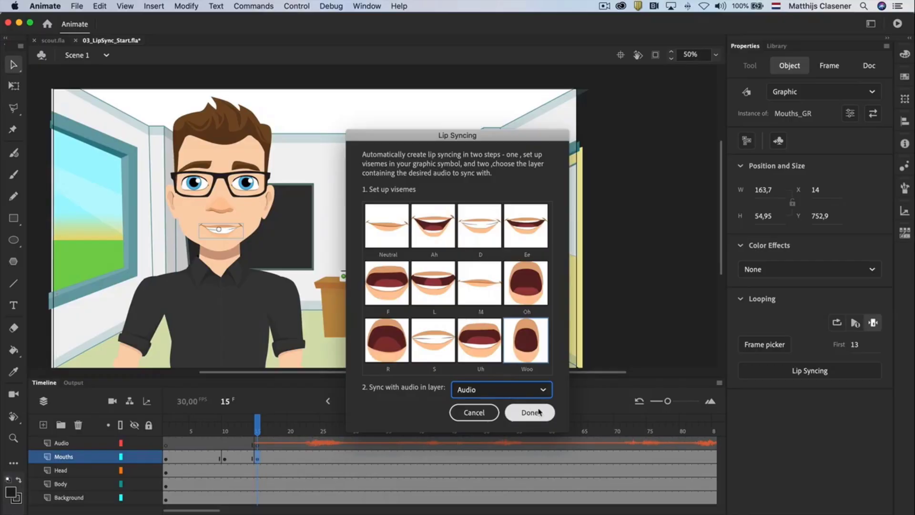
Confirm the Lip Syncing setup to generate viseme keyframes on Mouths, then play back the talking character
{"action": "left_click", "coordinate": [539, 412]}
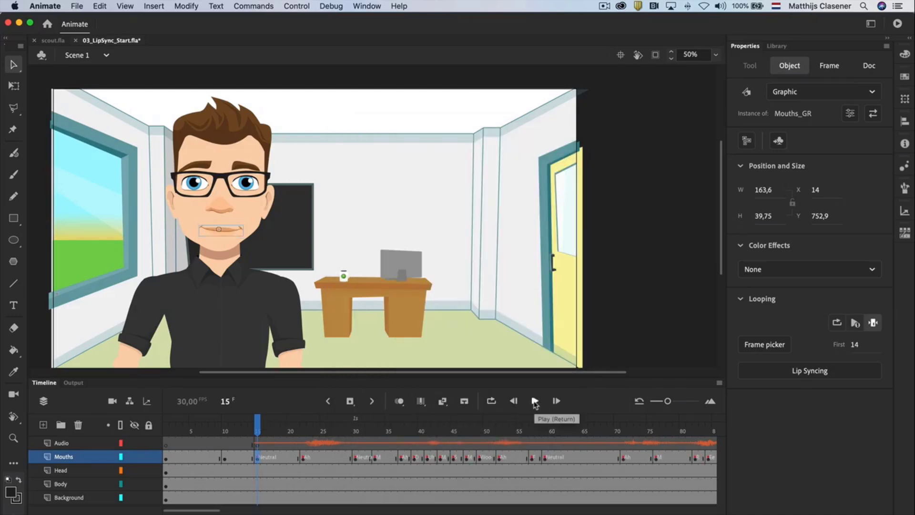
{"action": "left_click", "coordinate": [535, 401]}
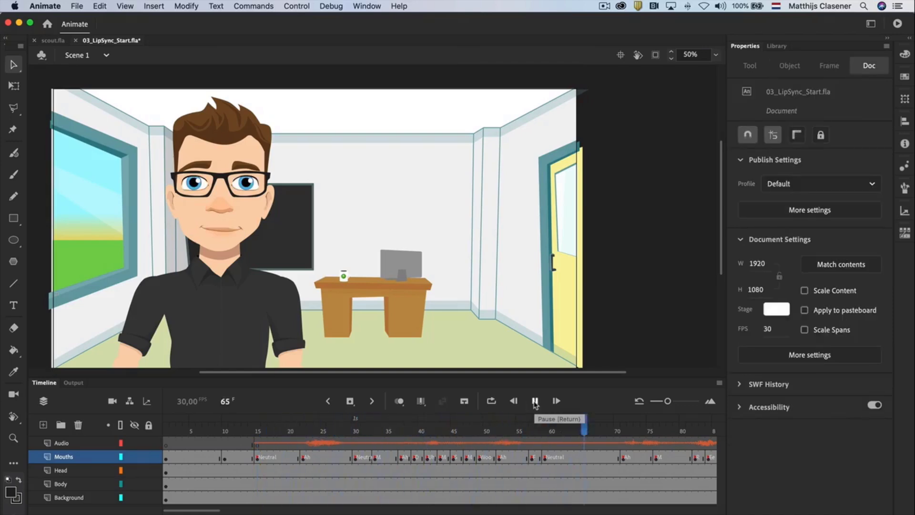